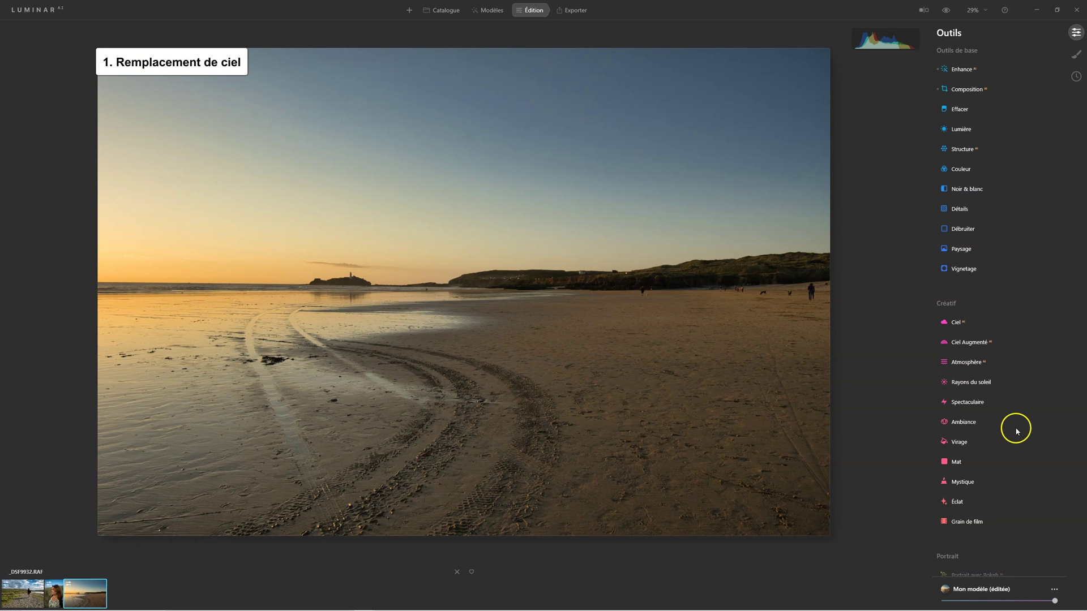
# Replace the beach photo's sky with the warm cloudy Ciel 04 from the Ciels Eddy category
pyautogui.click(956, 324)
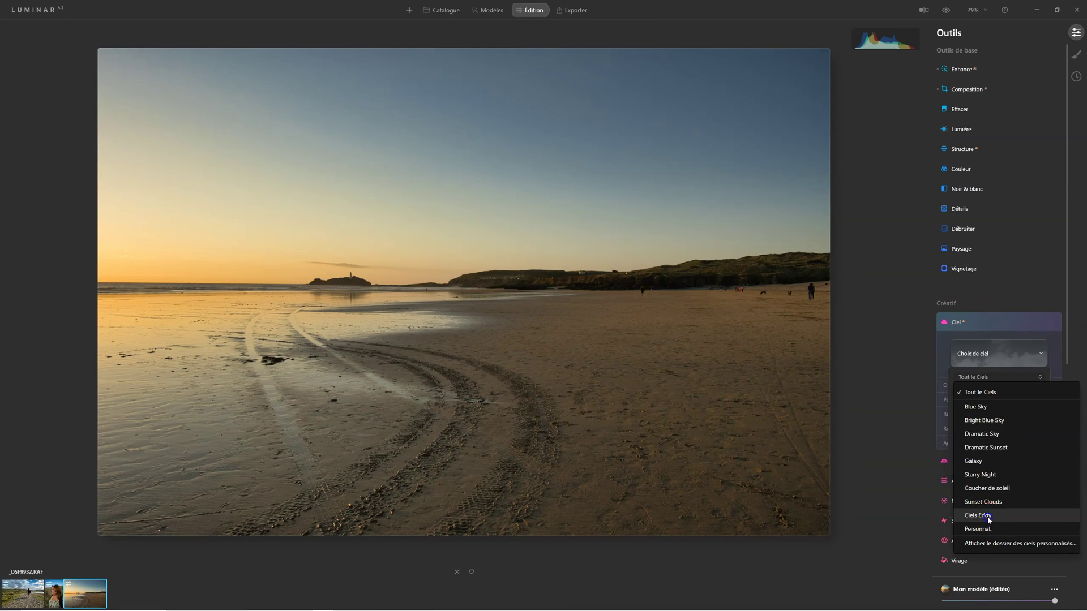
pyautogui.click(985, 517)
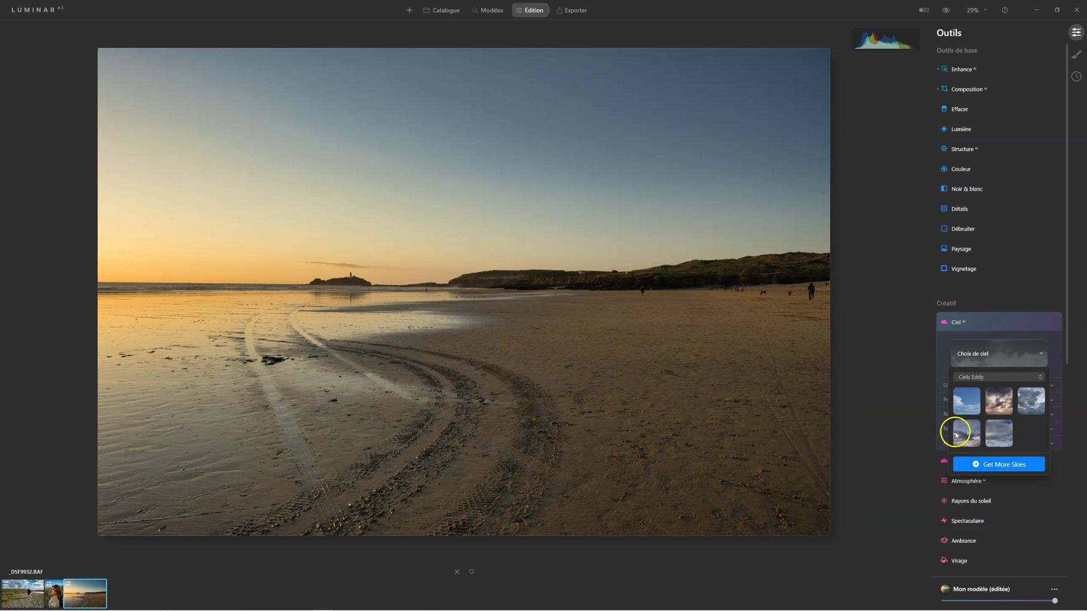
pyautogui.click(997, 401)
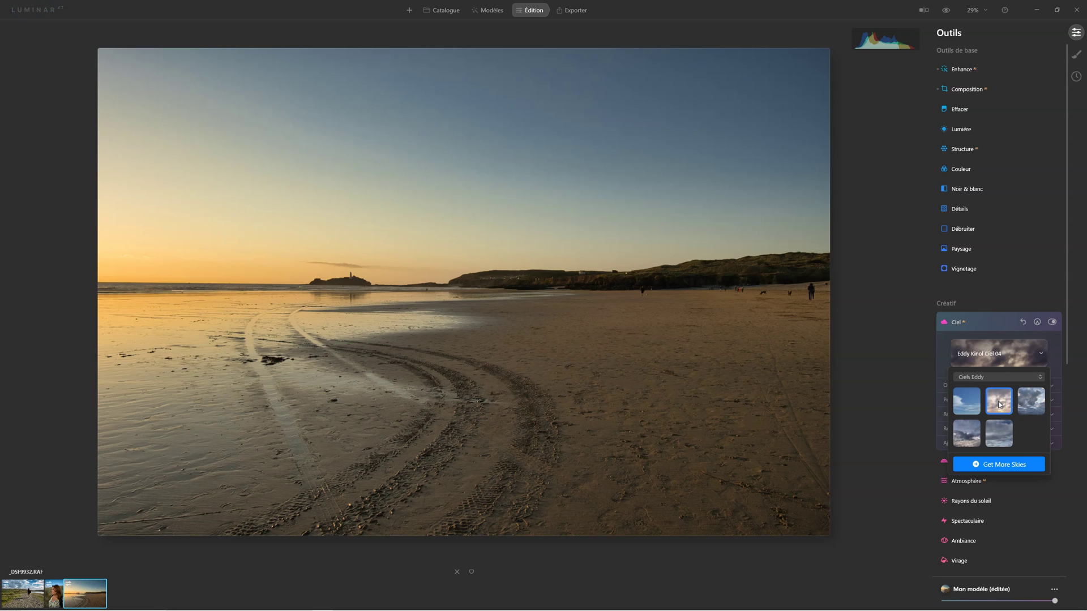
pyautogui.click(997, 395)
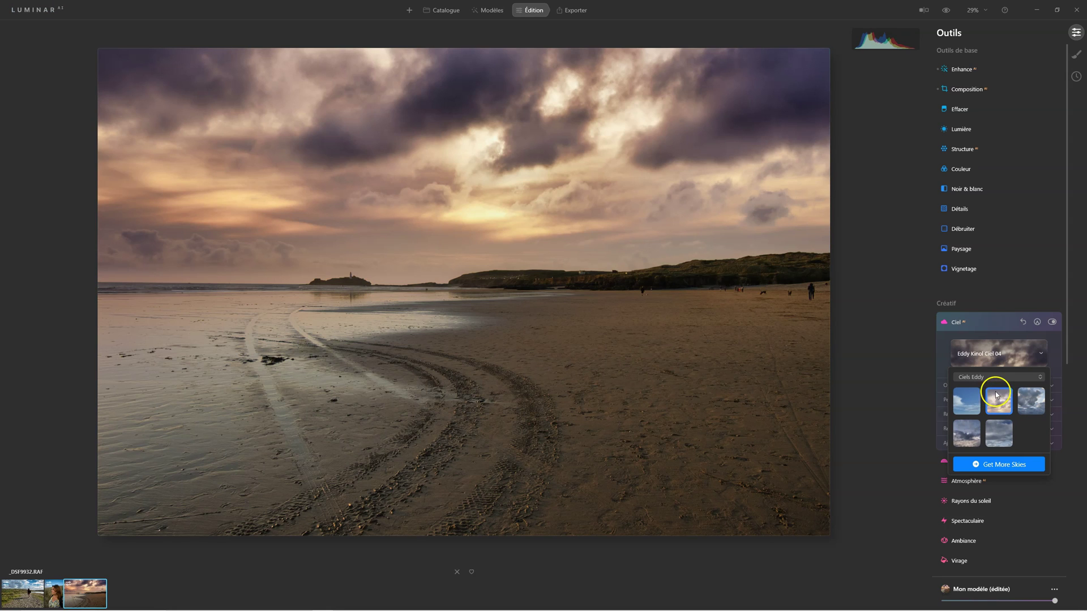
pyautogui.click(985, 354)
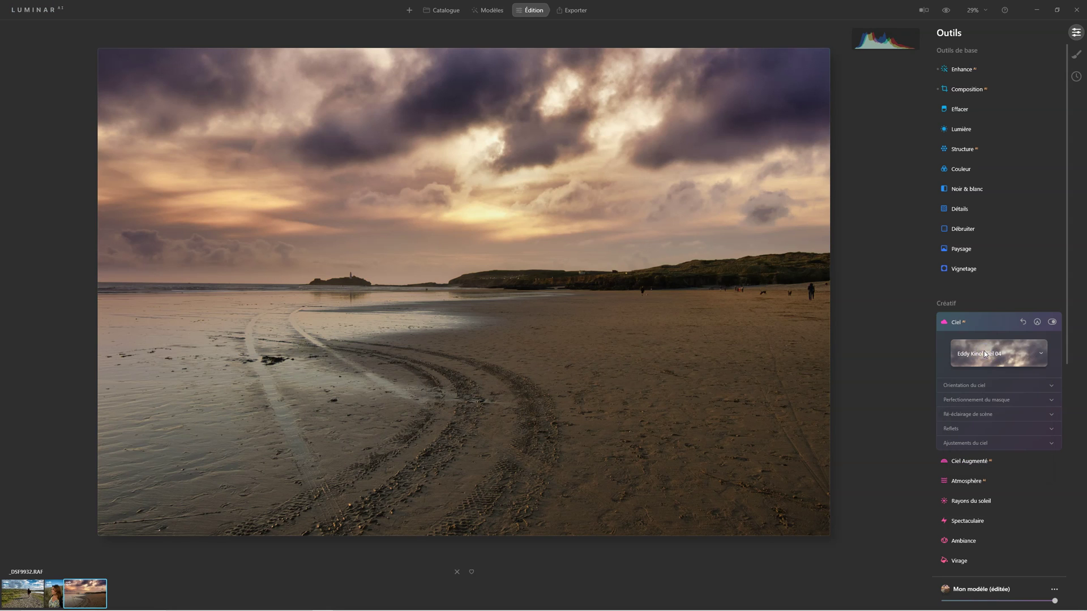
# Expand the sky's orientation, mask refinement, scene relighting, reflections and sky adjustment settings
pyautogui.click(983, 390)
pyautogui.click(983, 408)
pyautogui.click(983, 407)
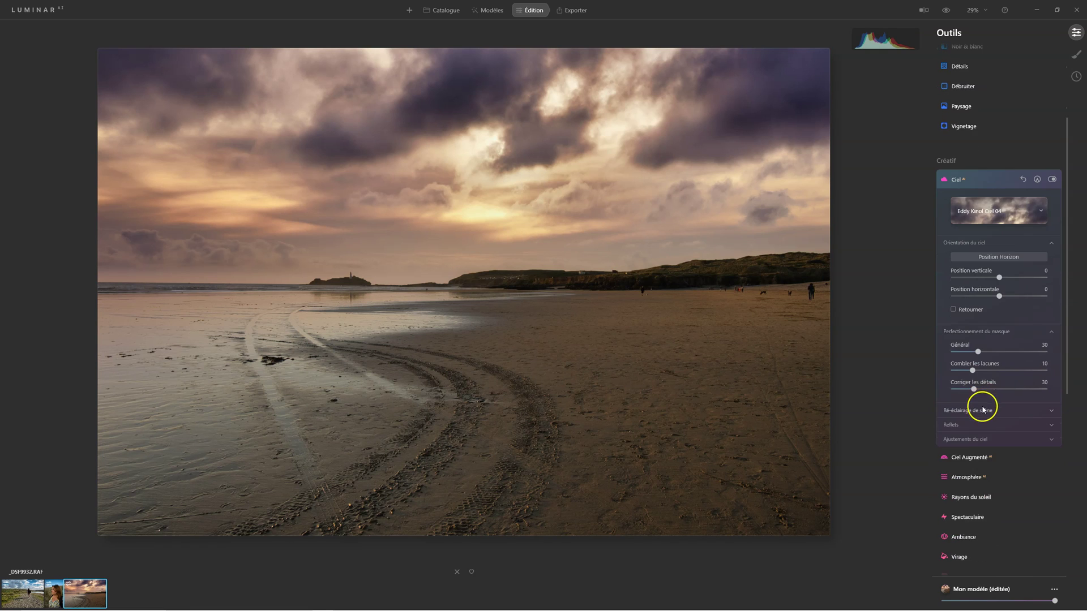
pyautogui.click(970, 406)
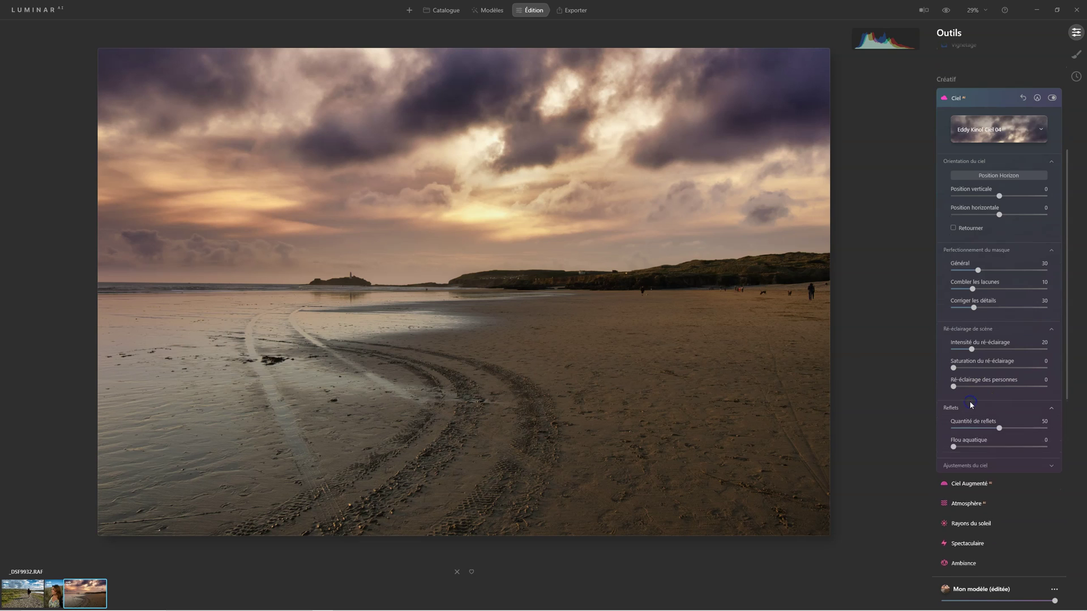
pyautogui.click(962, 368)
pyautogui.scroll(3, 991, 372)
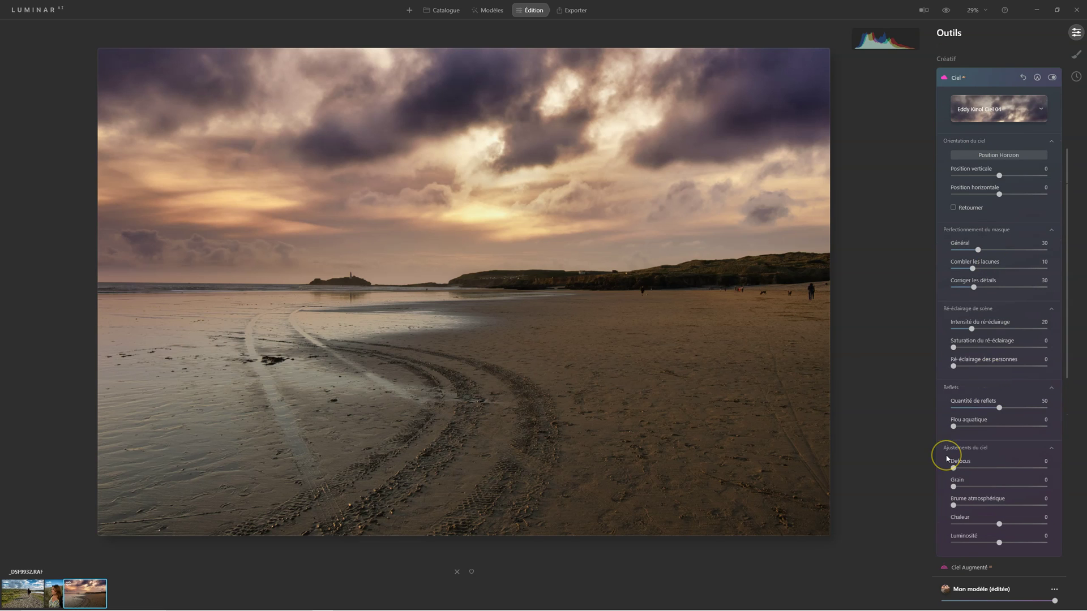
pyautogui.click(988, 223)
# Activate Position Horizon and move the replacement sky's horizon slightly lower on the beach photo
pyautogui.click(968, 153)
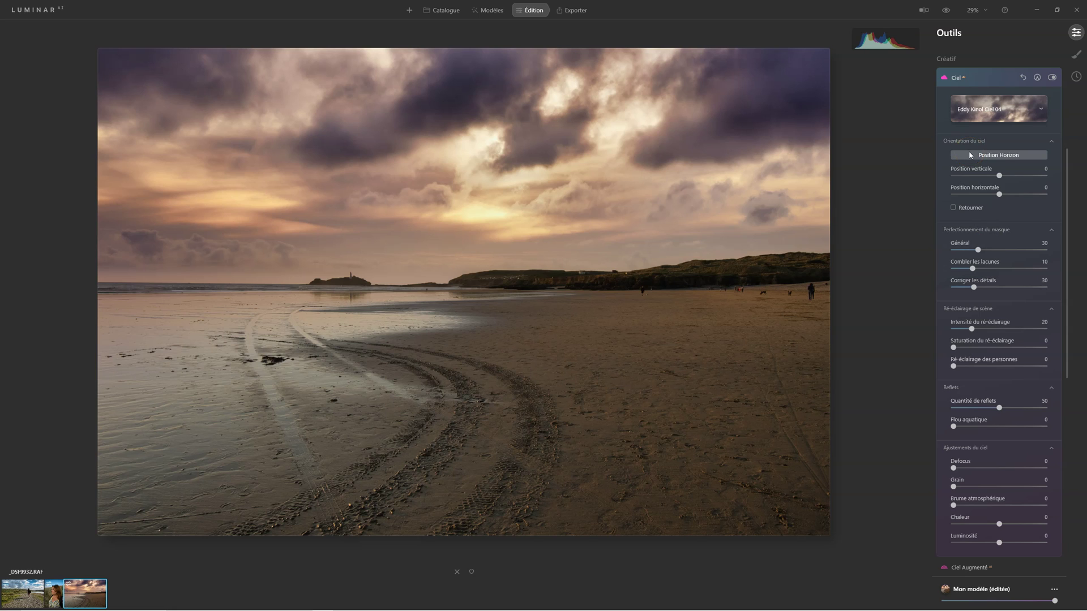
pyautogui.moveTo(983, 154)
pyautogui.mouseDown()
pyautogui.moveTo(948, 154)
pyautogui.moveTo(1019, 151)
pyautogui.moveTo(1001, 154)
pyautogui.mouseUp()
pyautogui.click(1001, 156)
pyautogui.moveTo(253, 279)
pyautogui.mouseDown()
pyautogui.moveTo(730, 287)
pyautogui.moveTo(715, 299)
pyautogui.moveTo(338, 288)
pyautogui.moveTo(564, 292)
pyautogui.moveTo(464, 282)
pyautogui.moveTo(464, 300)
pyautogui.moveTo(468, 269)
pyautogui.moveTo(466, 287)
pyautogui.mouseUp()
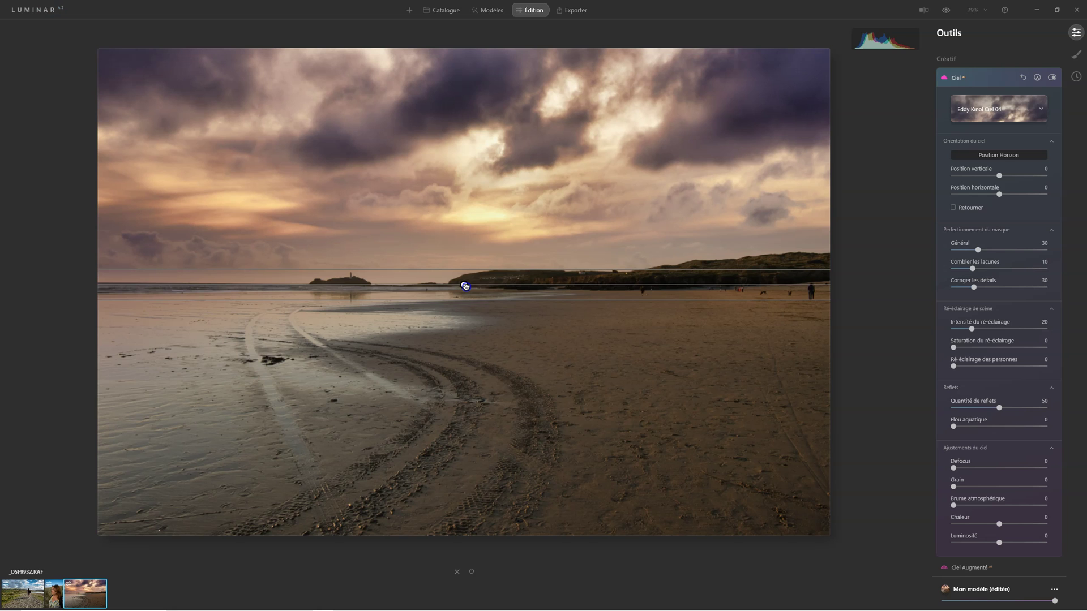
pyautogui.moveTo(465, 287); pyautogui.dragTo(464, 293)
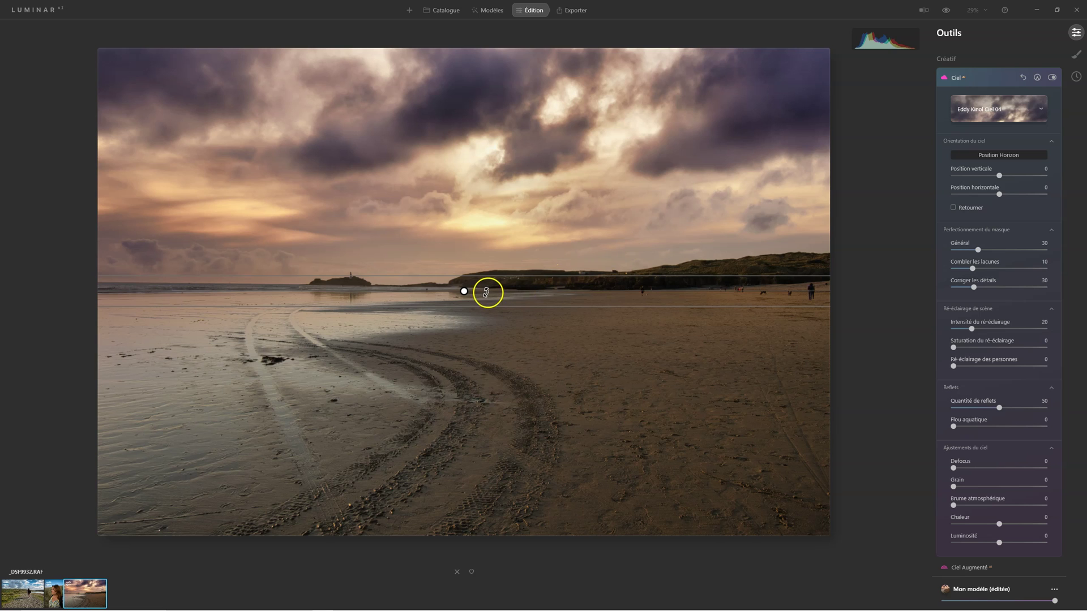
# Rotate the replacement sky's horizon line around its centre point to adjust the tilt
pyautogui.moveTo(485, 293); pyautogui.dragTo(488, 281)
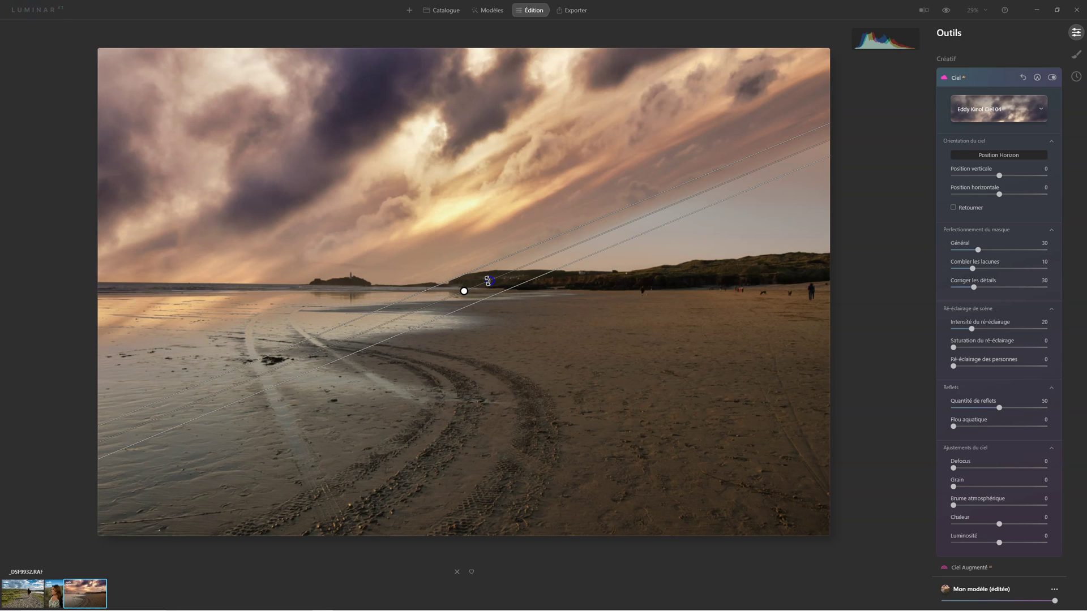
pyautogui.moveTo(488, 281)
pyautogui.mouseDown()
pyautogui.moveTo(490, 300)
pyautogui.moveTo(496, 286)
pyautogui.mouseUp()
pyautogui.moveTo(397, 293); pyautogui.dragTo(455, 294)
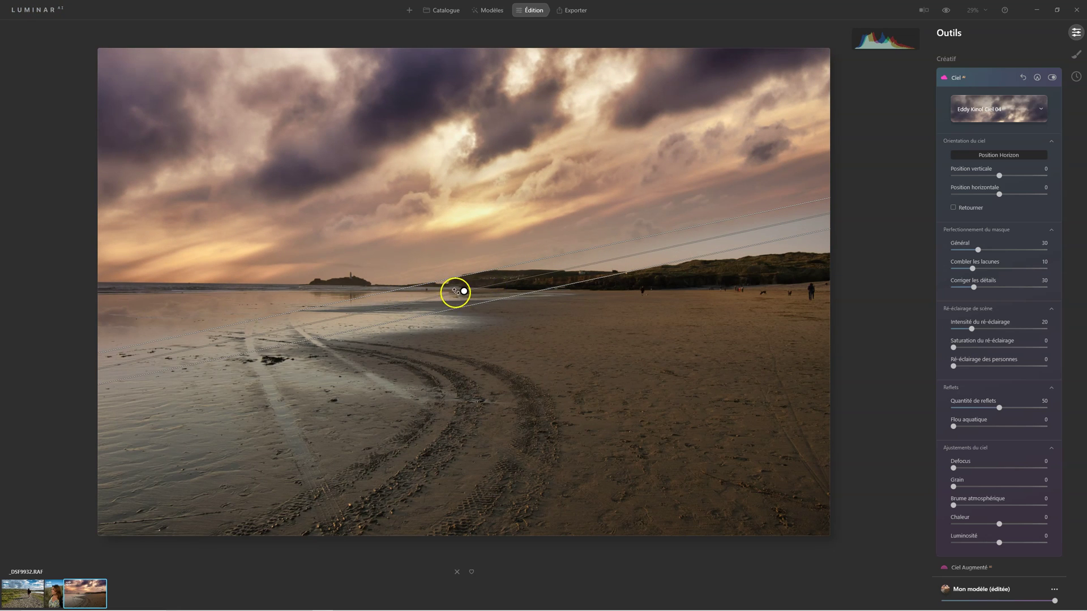
pyautogui.moveTo(463, 292); pyautogui.dragTo(482, 285)
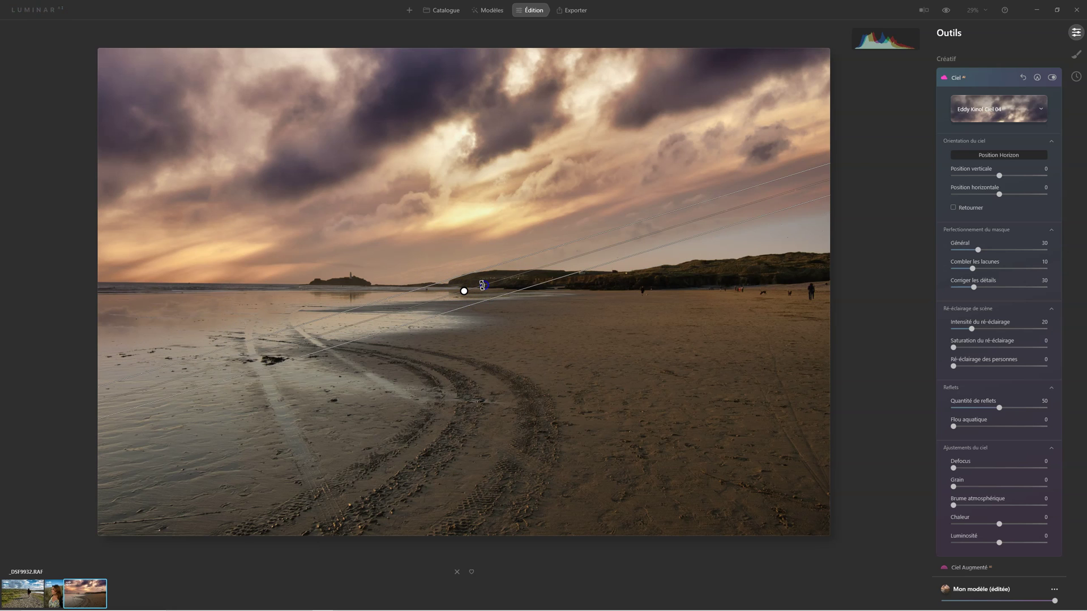
pyautogui.moveTo(363, 300)
pyautogui.mouseDown()
pyautogui.moveTo(204, 316)
pyautogui.moveTo(148, 305)
pyautogui.moveTo(141, 291)
pyautogui.moveTo(177, 318)
pyautogui.moveTo(193, 290)
pyautogui.mouseUp()
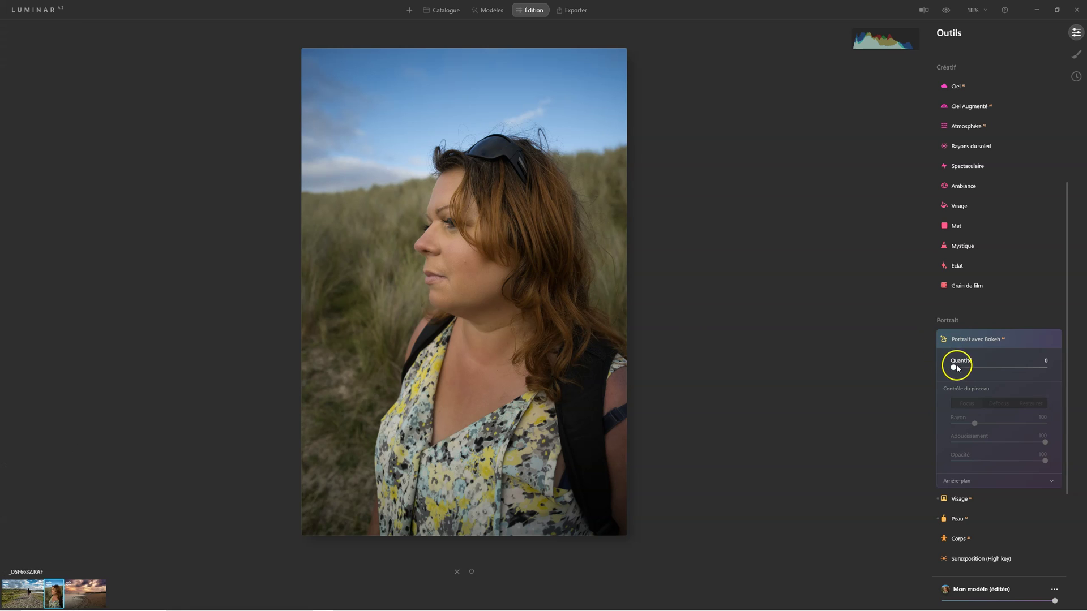
# Set the Portrait avec Bokeh amount to 100 on the woman's close-up portrait
pyautogui.moveTo(954, 367); pyautogui.dragTo(1070, 366)
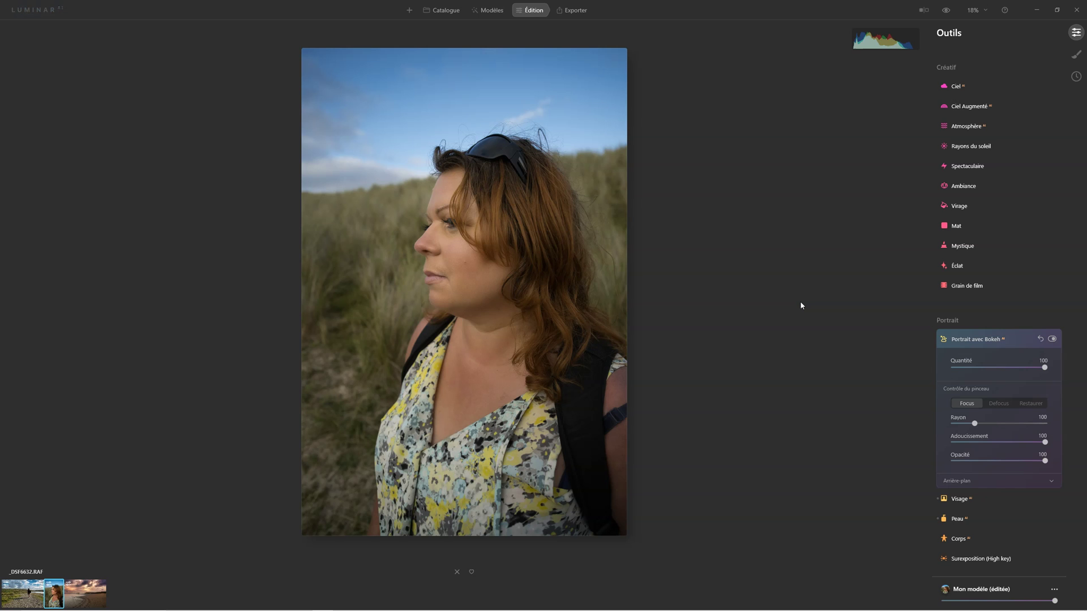
pyautogui.click(775, 254)
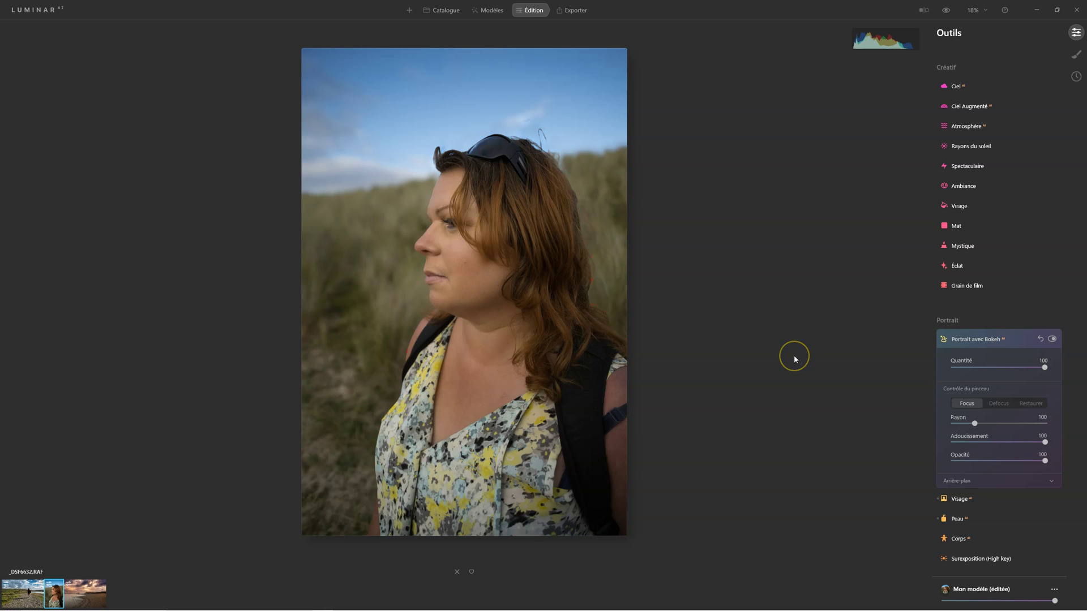
pyautogui.moveTo(587, 393); pyautogui.dragTo(530, 408)
# Set the bokeh background's depth correction to -100 and compare the portrait with the effect off and on
pyautogui.click(963, 479)
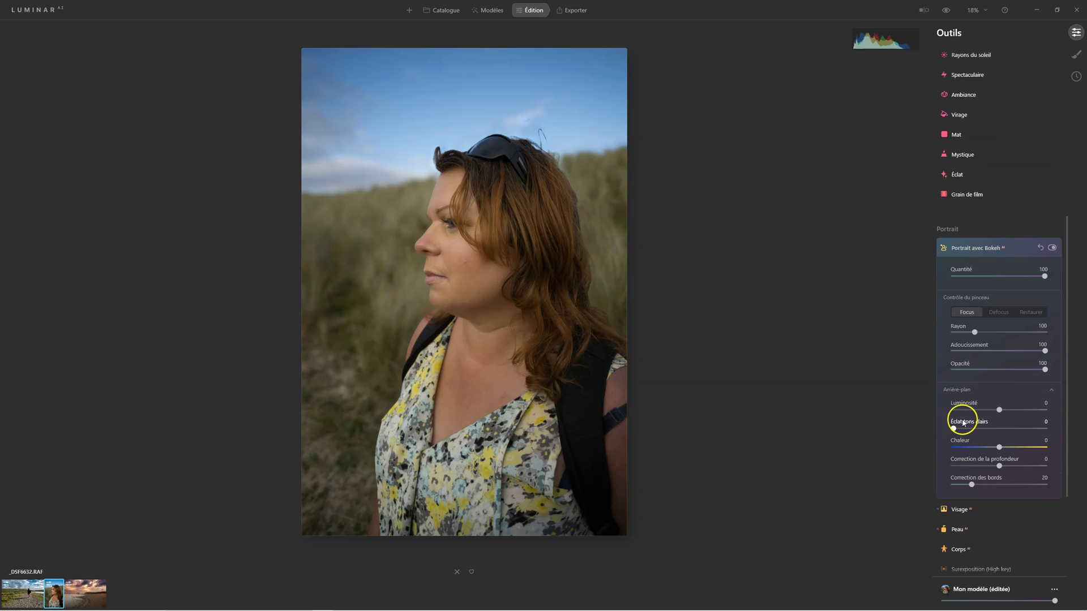
pyautogui.click(998, 466)
pyautogui.moveTo(999, 466); pyautogui.dragTo(999, 465)
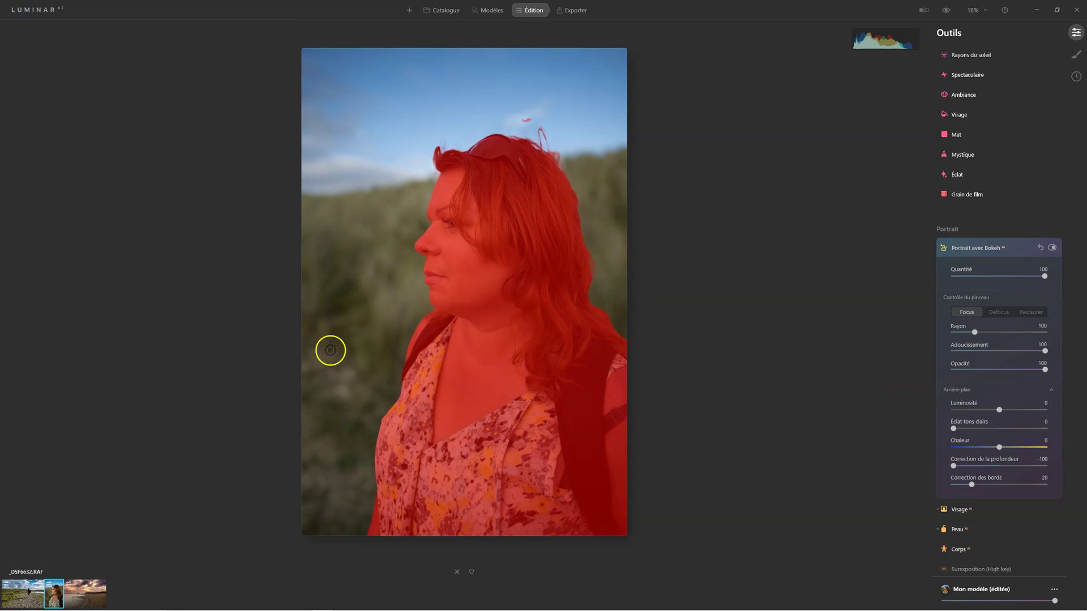
pyautogui.click(1052, 248)
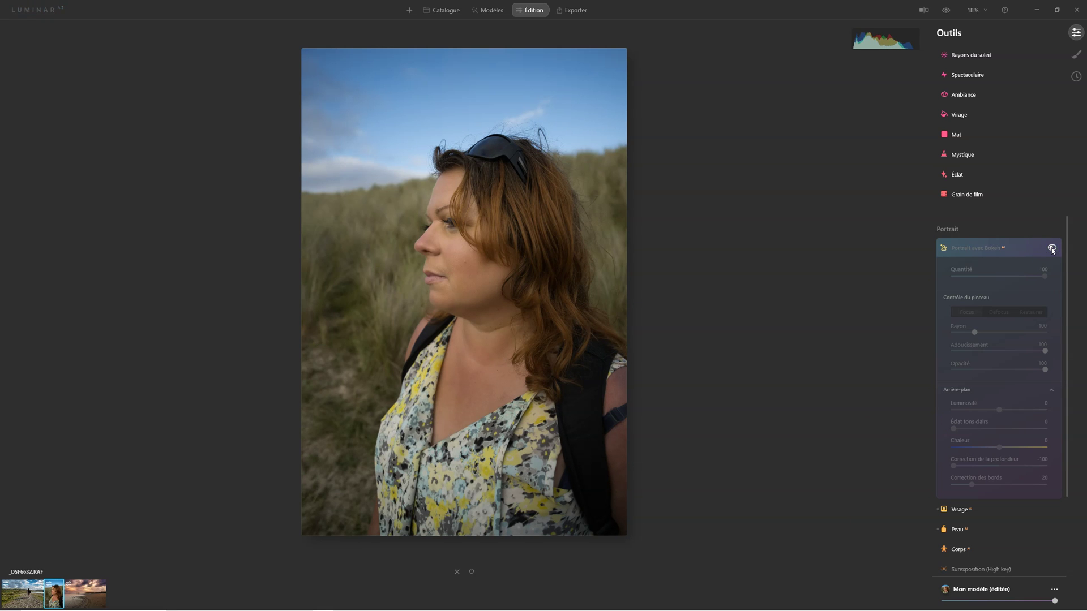
pyautogui.click(1052, 248)
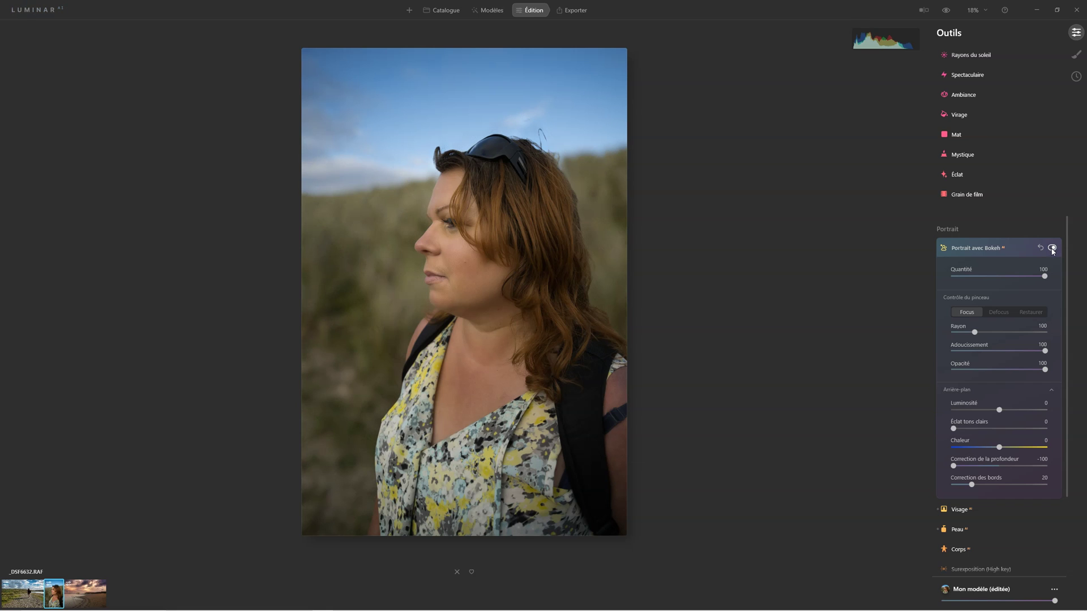
# Set the Focus brush to radius 17 and opacity 48, and set the background edge correction to 0
pyautogui.click(1032, 318)
pyautogui.click(1049, 280)
pyautogui.click(972, 485)
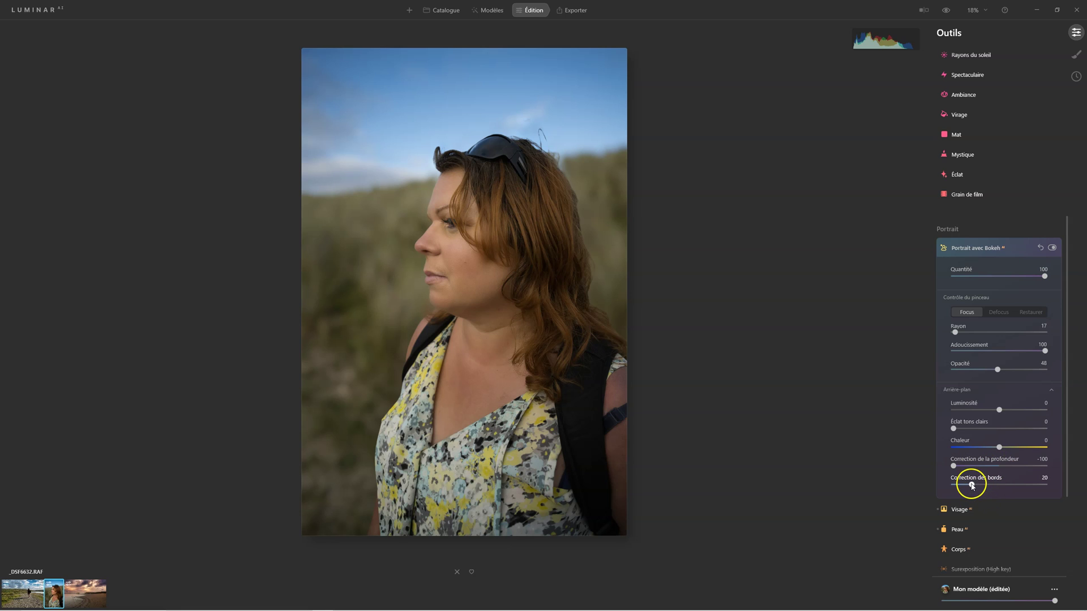
pyautogui.moveTo(971, 485); pyautogui.dragTo(960, 487)
pyautogui.moveTo(954, 487); pyautogui.dragTo(1016, 488)
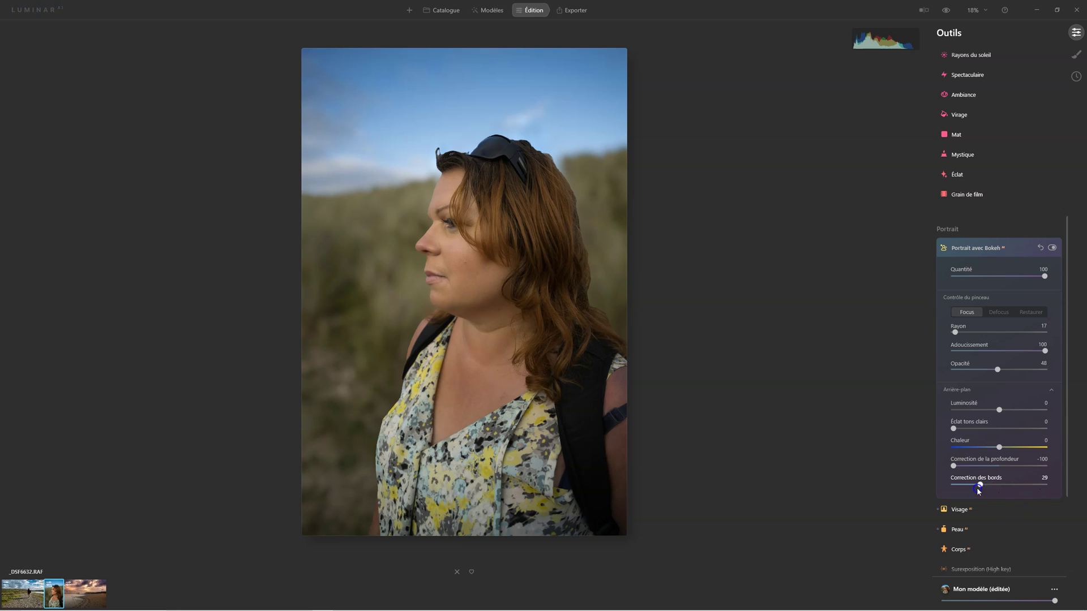
pyautogui.moveTo(951, 490); pyautogui.dragTo(944, 492)
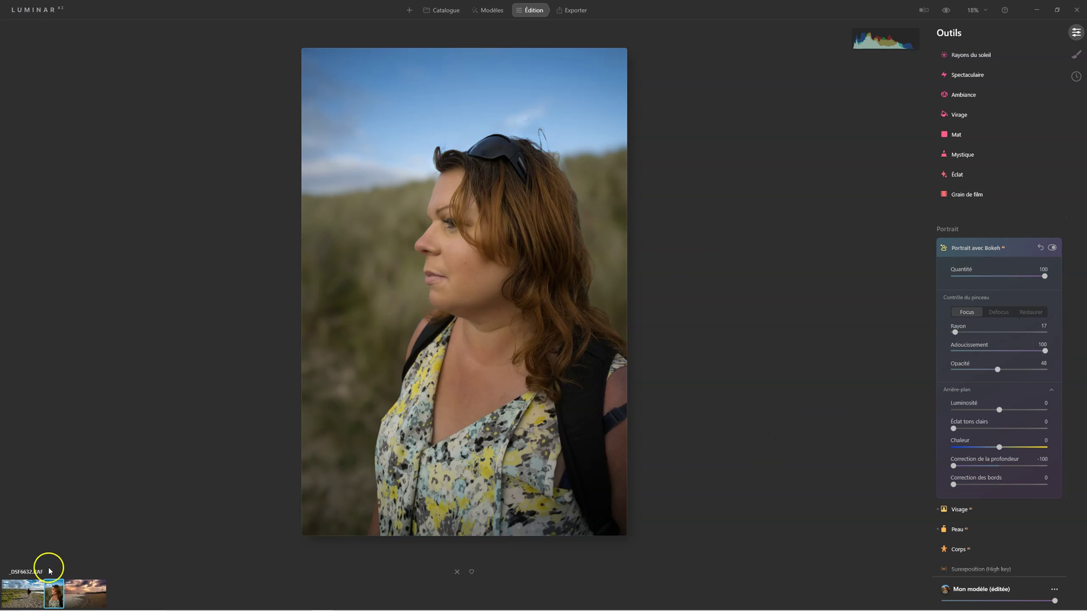
# Switch to photo _DSF5479.RAF of the woman on the gravel path and set its Portrait avec Bokeh amount to 100
pyautogui.click(28, 592)
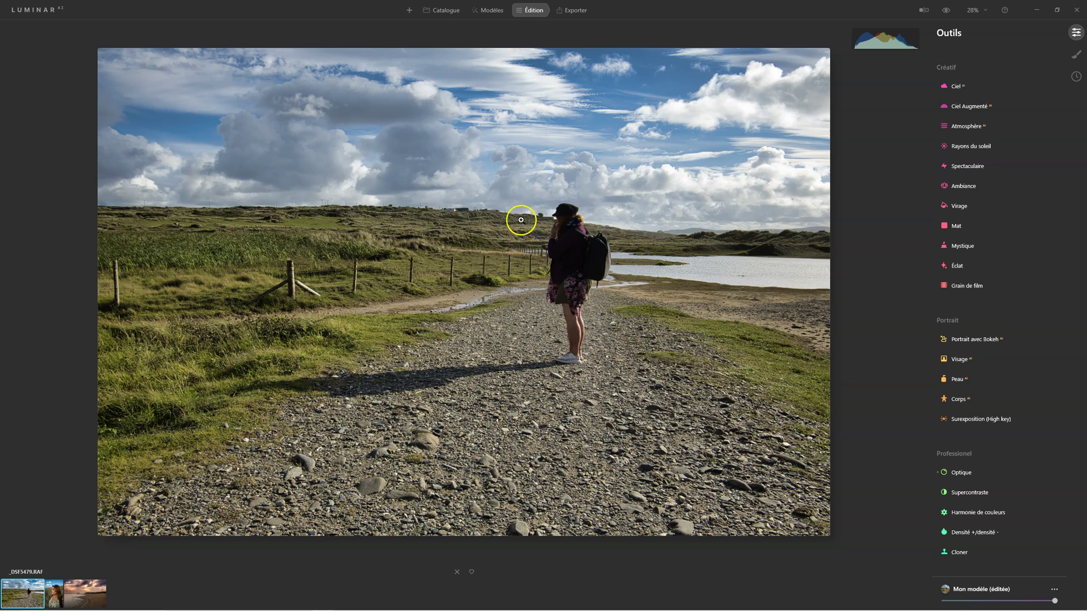
pyautogui.click(975, 340)
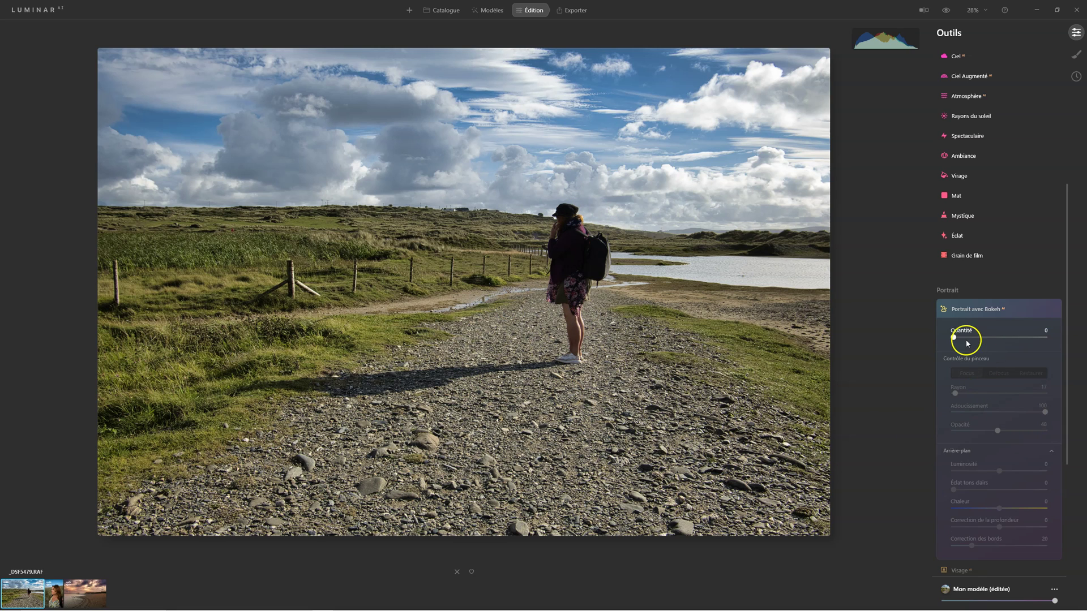
pyautogui.moveTo(954, 338); pyautogui.dragTo(1071, 340)
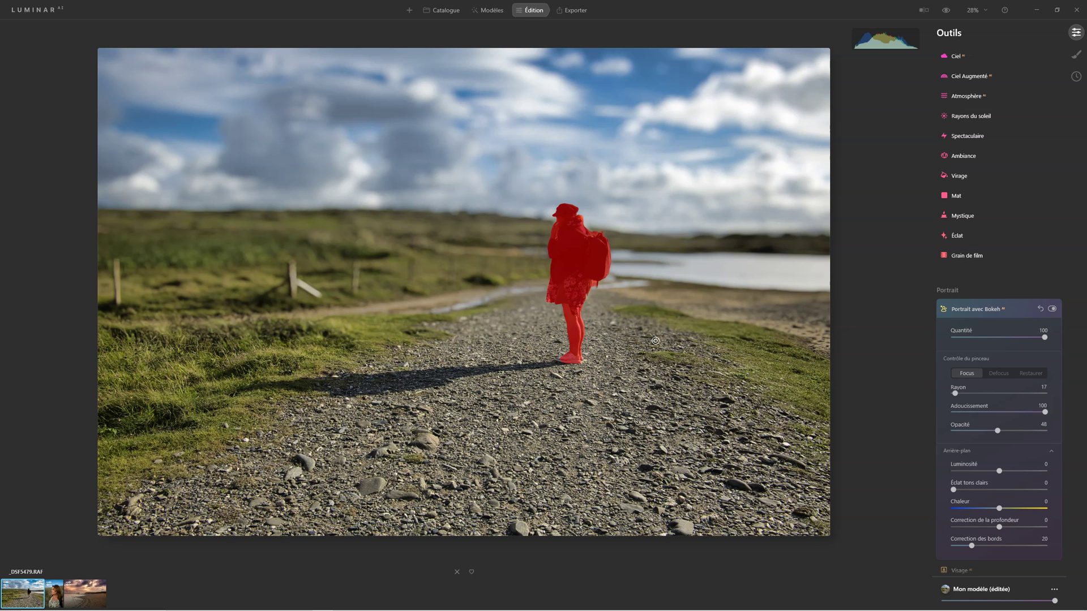
# Try different depth corrections on the path photo's blurred background, ending at -12
pyautogui.moveTo(1003, 530); pyautogui.dragTo(1023, 528)
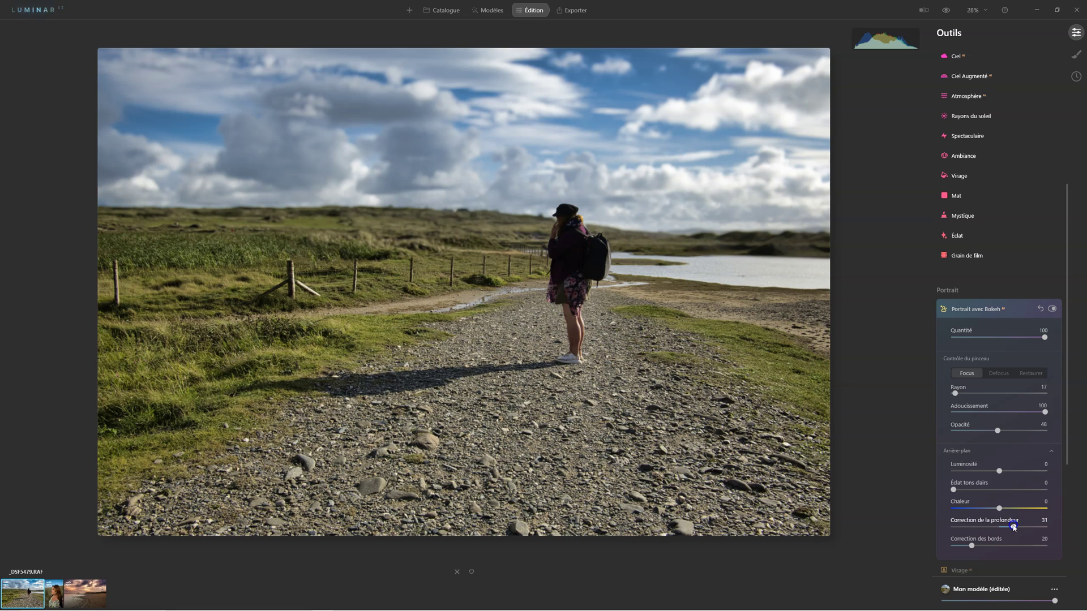
pyautogui.moveTo(1009, 528); pyautogui.dragTo(1004, 527)
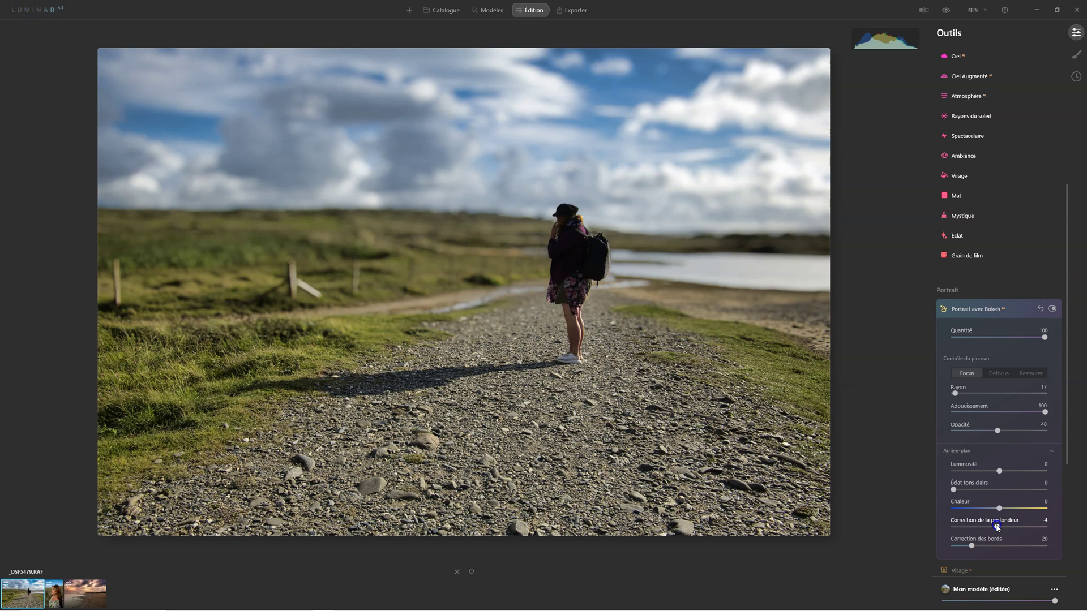
pyautogui.moveTo(990, 526); pyautogui.dragTo(995, 528)
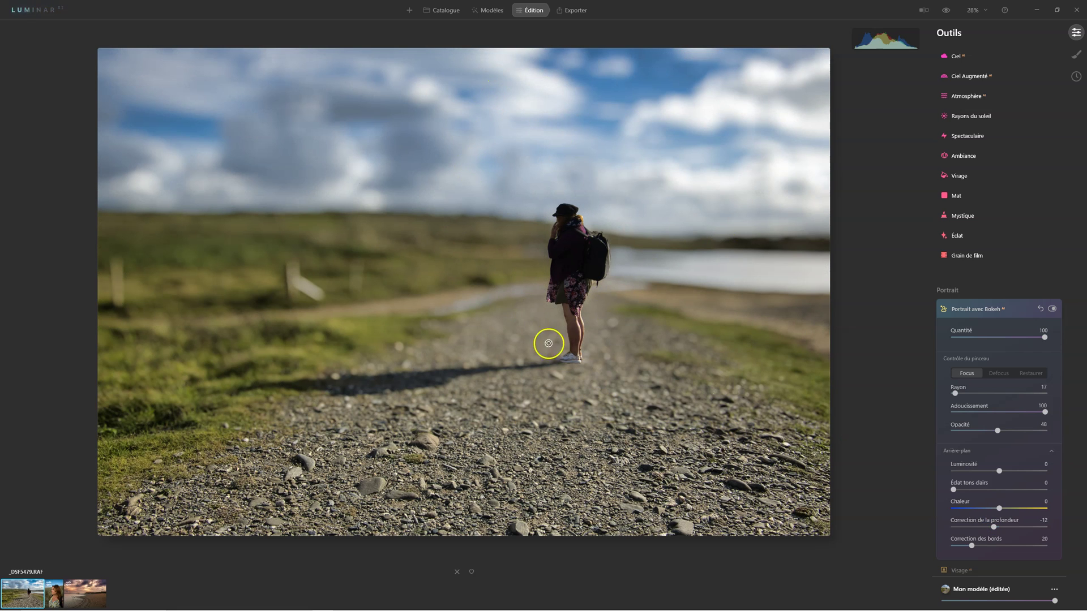
pyautogui.click(561, 264)
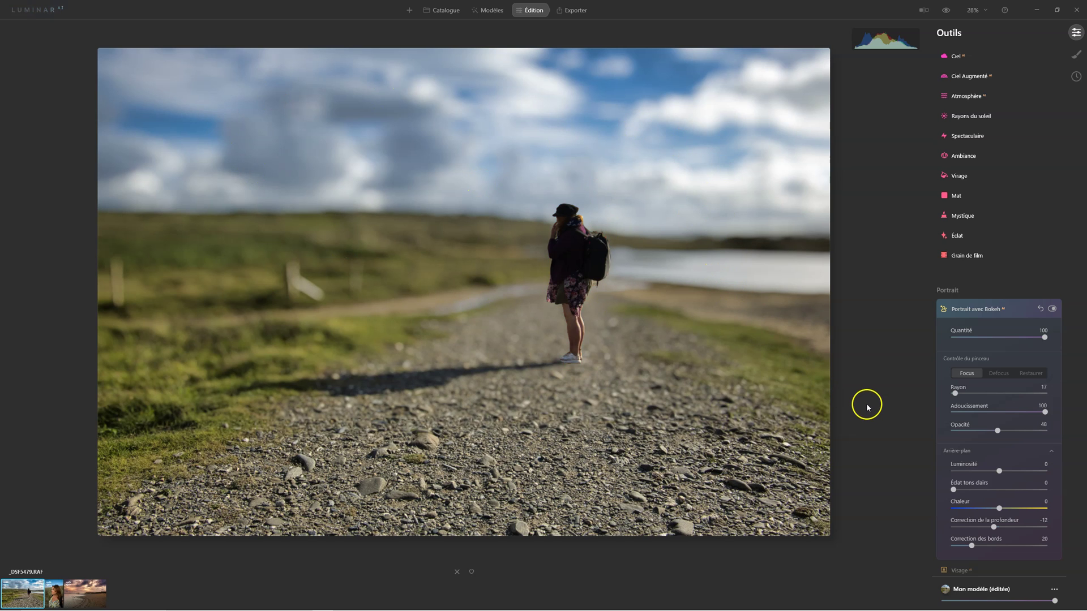
# Rebalance the path photo's bokeh with a depth correction of -80 and an amount of about half the range
pyautogui.moveTo(958, 337); pyautogui.dragTo(1026, 338)
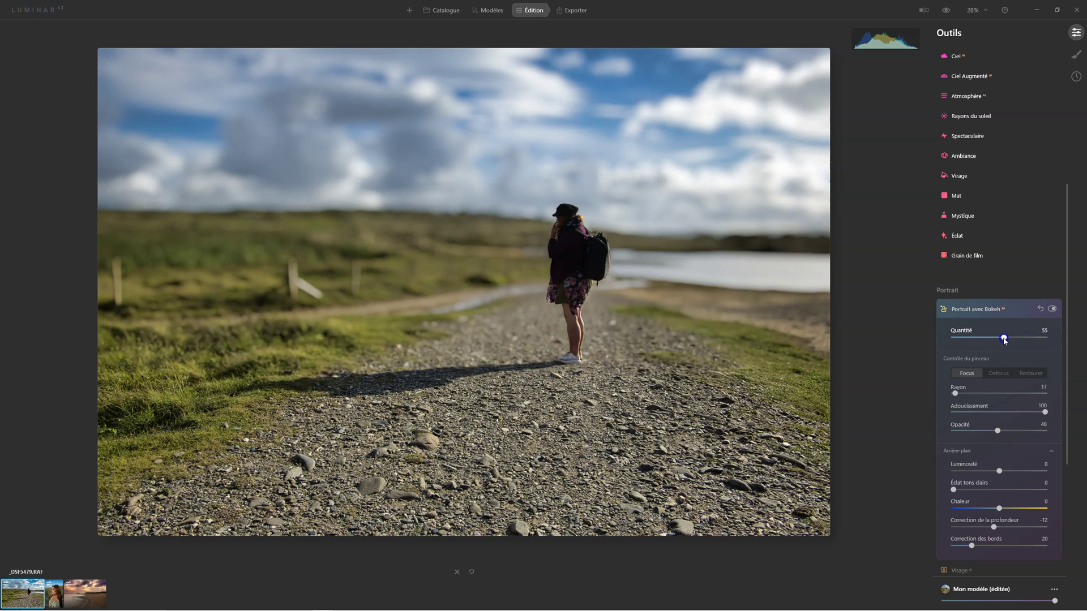
pyautogui.click(1006, 340)
pyautogui.moveTo(994, 527); pyautogui.dragTo(962, 526)
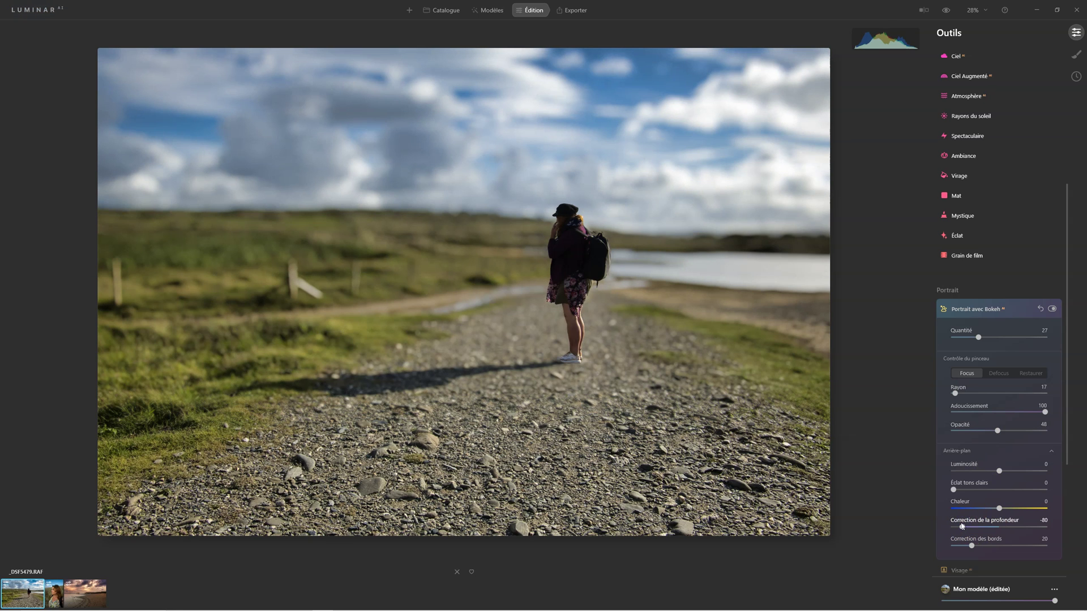
pyautogui.moveTo(979, 338); pyautogui.dragTo(1001, 338)
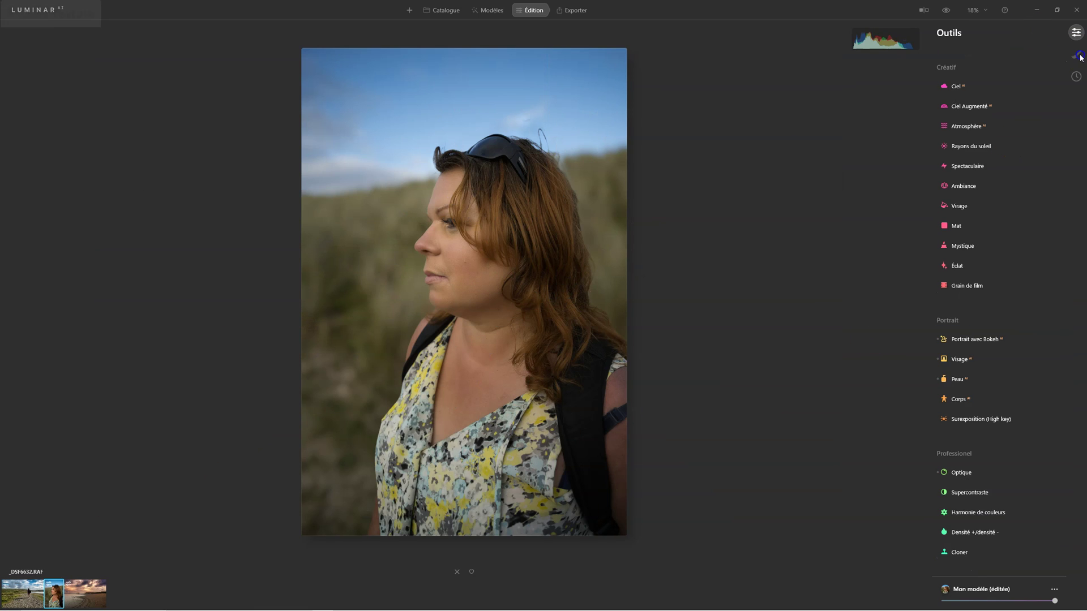
# Add a Texture layer in local masking on the woman's close-up portrait
pyautogui.click(1078, 55)
pyautogui.click(1051, 33)
pyautogui.click(1047, 63)
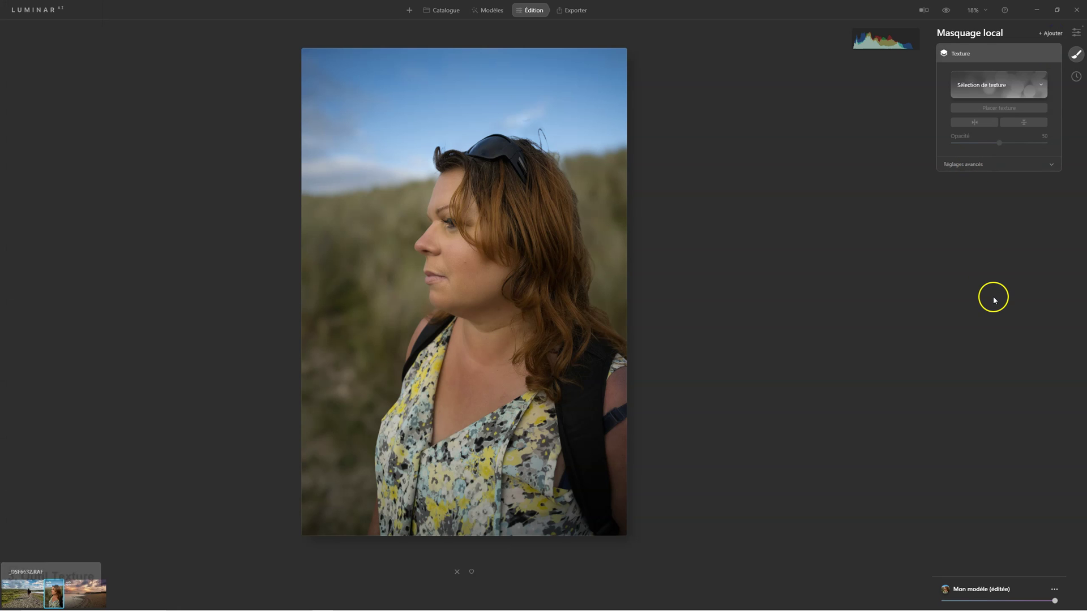
# Apply the Celebration texture from the full texture collection to the portrait's new texture layer
pyautogui.click(1026, 86)
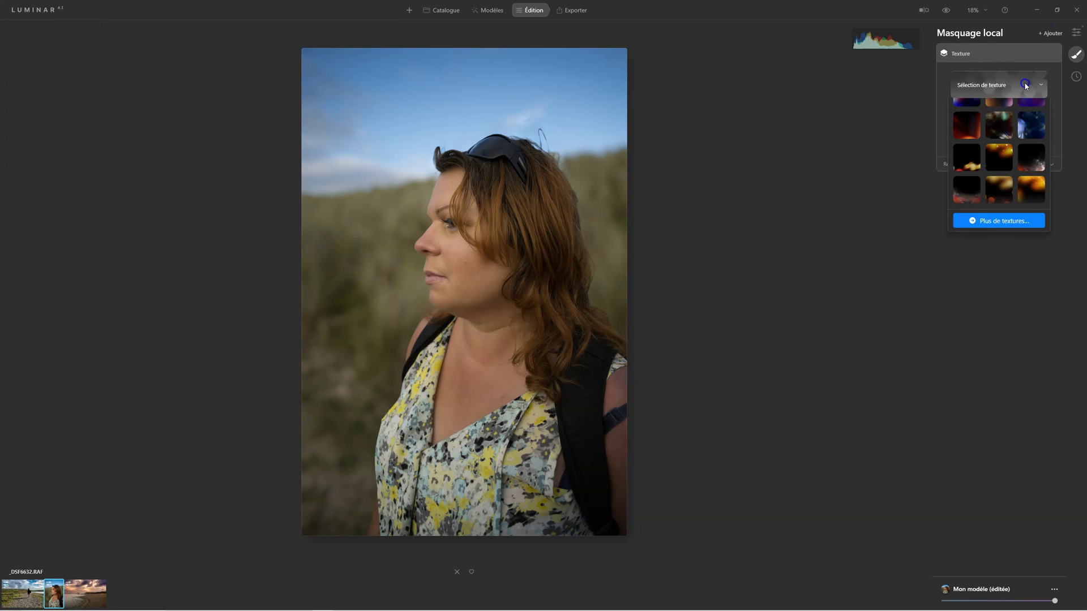
pyautogui.click(1005, 109)
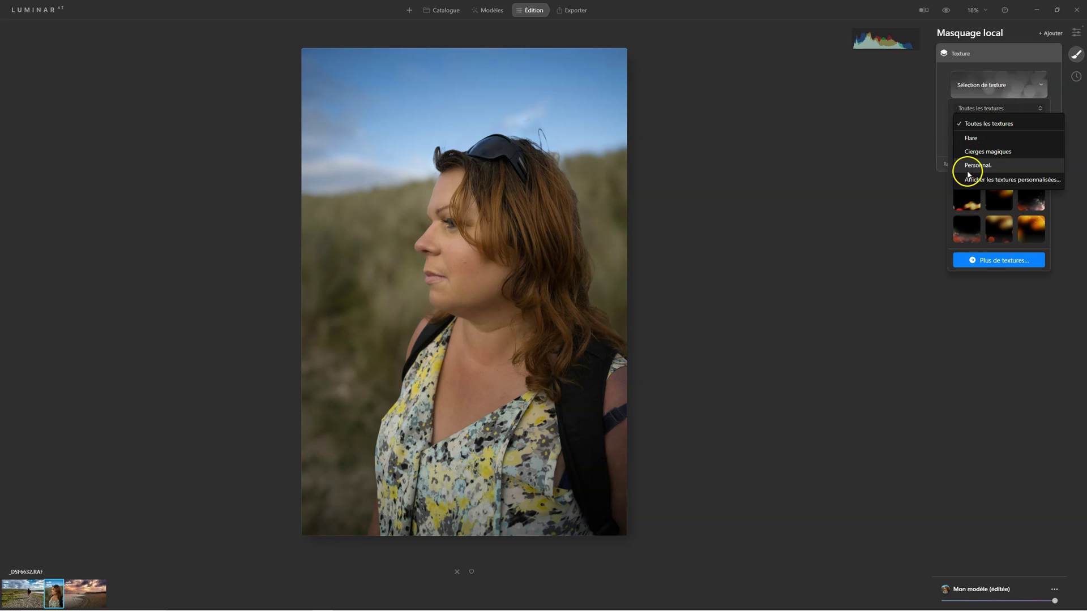
pyautogui.click(971, 123)
pyautogui.click(969, 131)
pyautogui.click(995, 130)
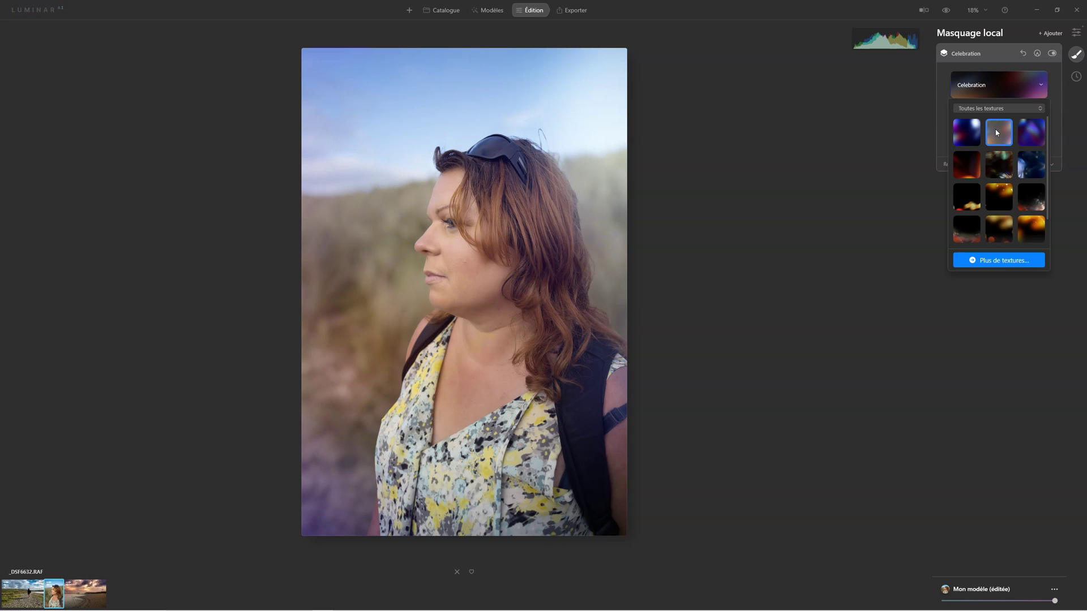
# View the custom textures folder on disk and close it again
pyautogui.click(997, 108)
pyautogui.click(1024, 180)
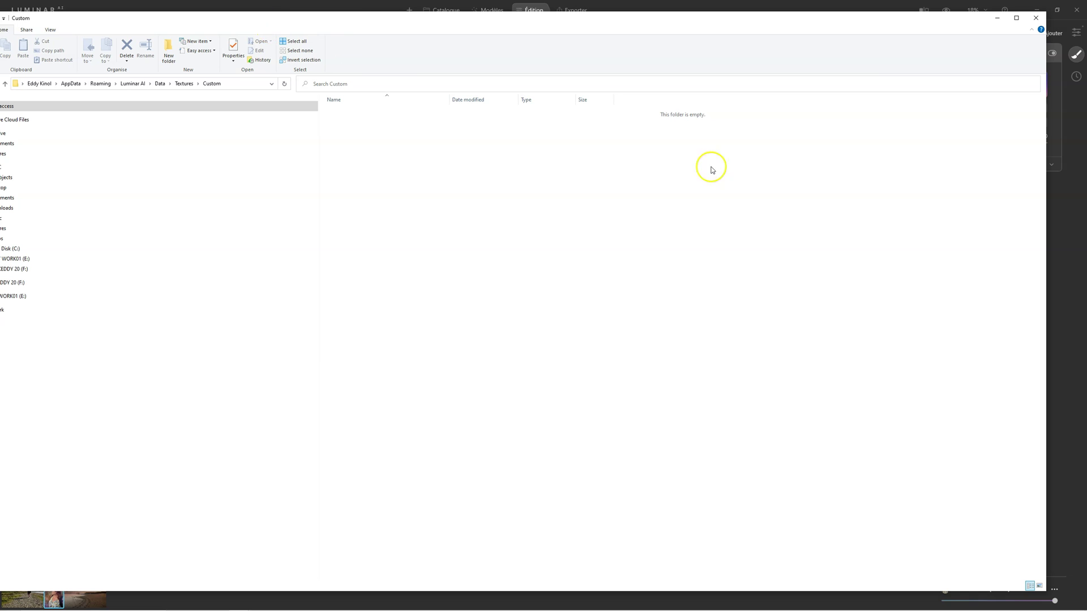
pyautogui.click(1040, 20)
# Set the Celebration texture's advanced settings to Luminosité 48, Contraste 53 and Saturation 40
pyautogui.click(973, 165)
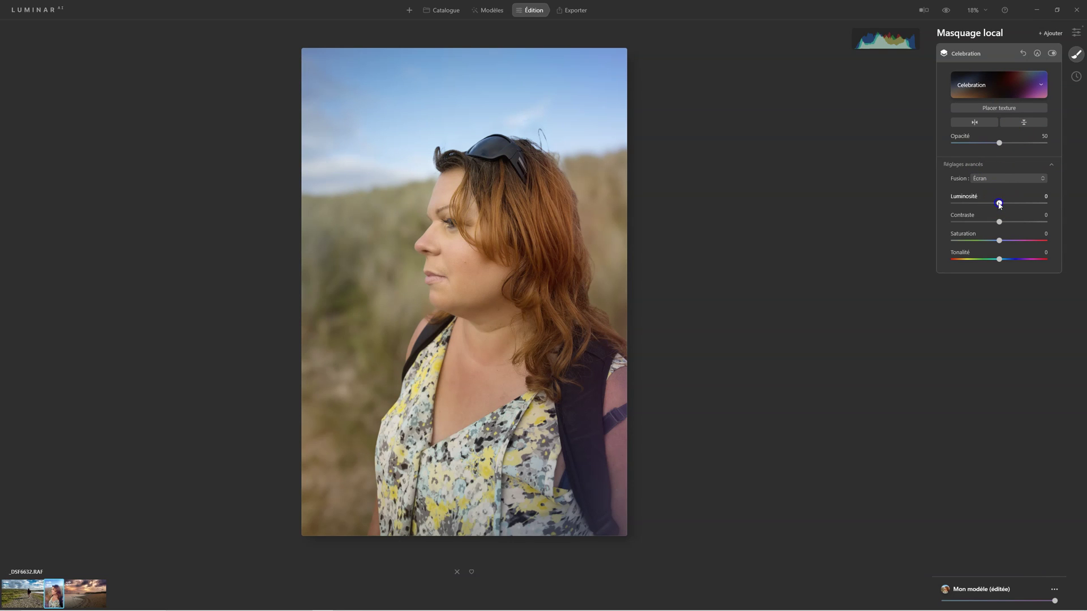
pyautogui.moveTo(1029, 203)
pyautogui.mouseDown()
pyautogui.moveTo(951, 204)
pyautogui.moveTo(1033, 204)
pyautogui.moveTo(1004, 204)
pyautogui.moveTo(1032, 205)
pyautogui.moveTo(1022, 203)
pyautogui.moveTo(1030, 222)
pyautogui.moveTo(978, 221)
pyautogui.moveTo(1023, 221)
pyautogui.mouseUp()
pyautogui.click(1004, 242)
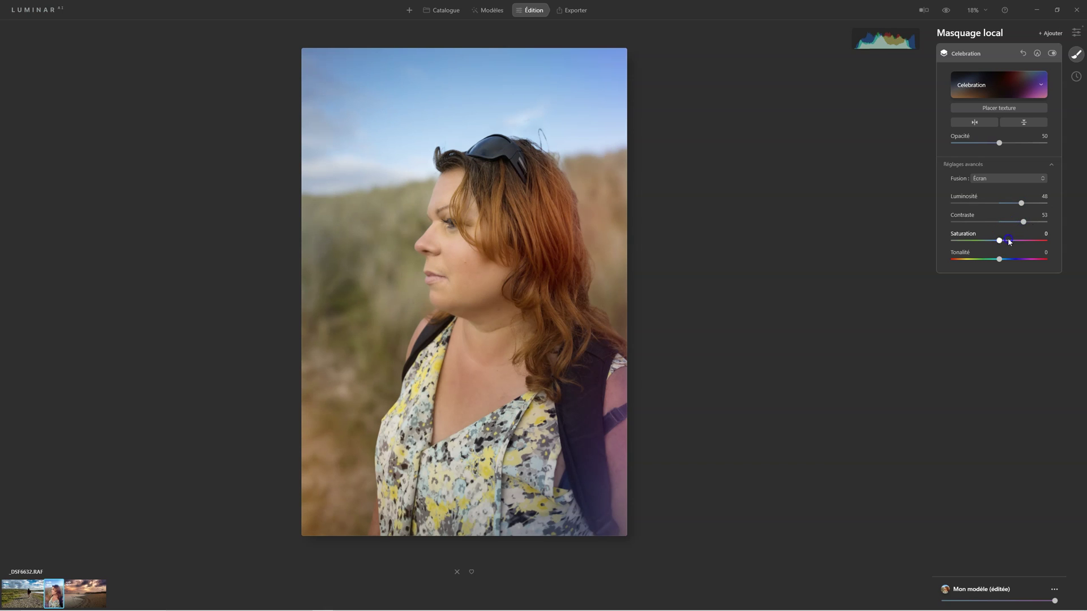
# Blend the Celebration texture in Couleur mode and set its opacity to 60
pyautogui.click(997, 178)
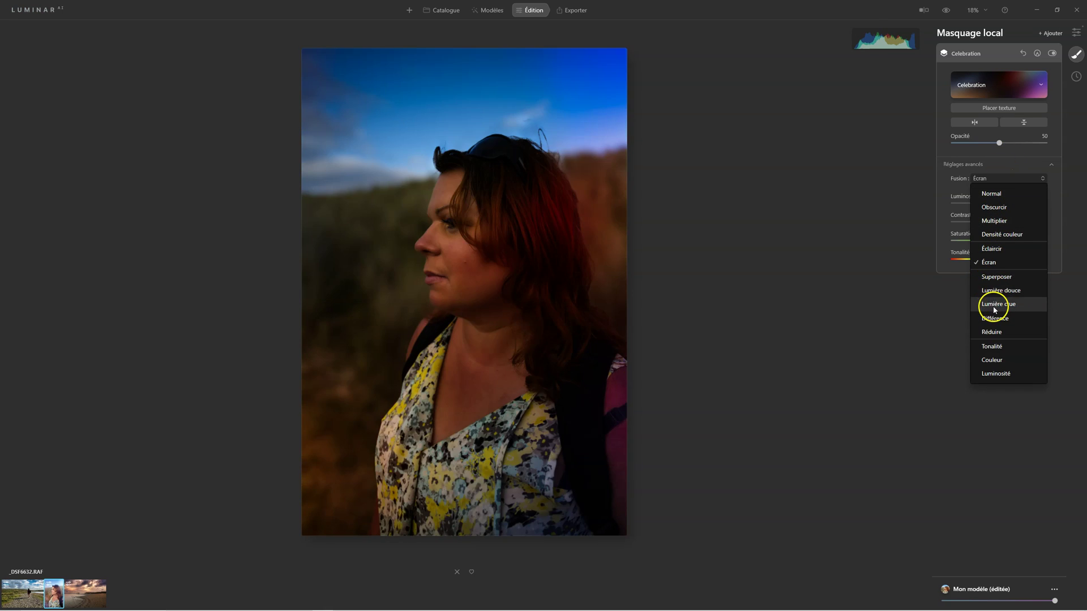
pyautogui.click(993, 363)
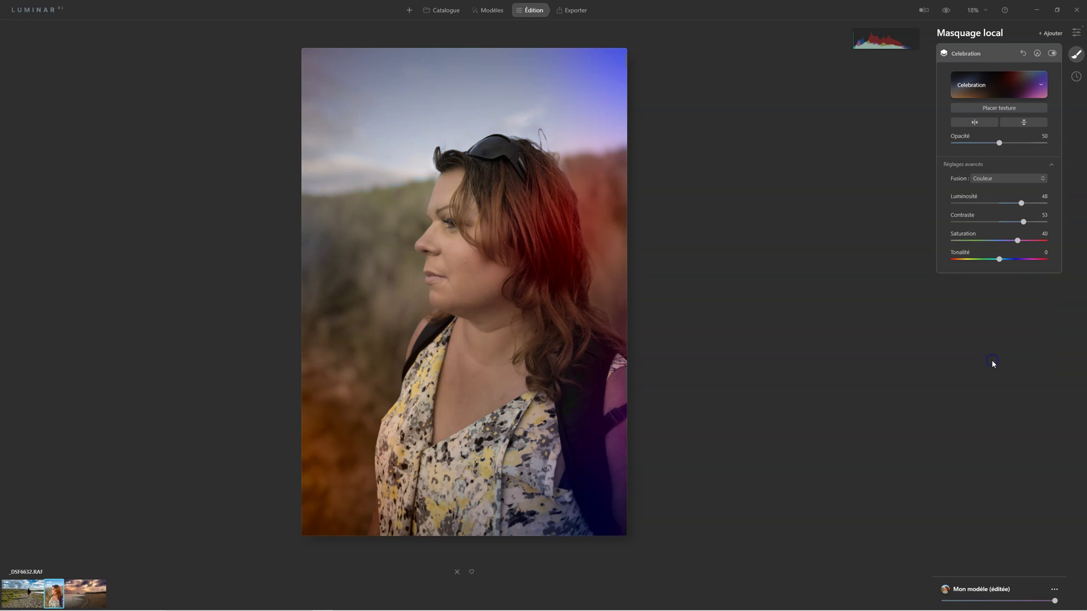
pyautogui.moveTo(999, 142); pyautogui.dragTo(1046, 144)
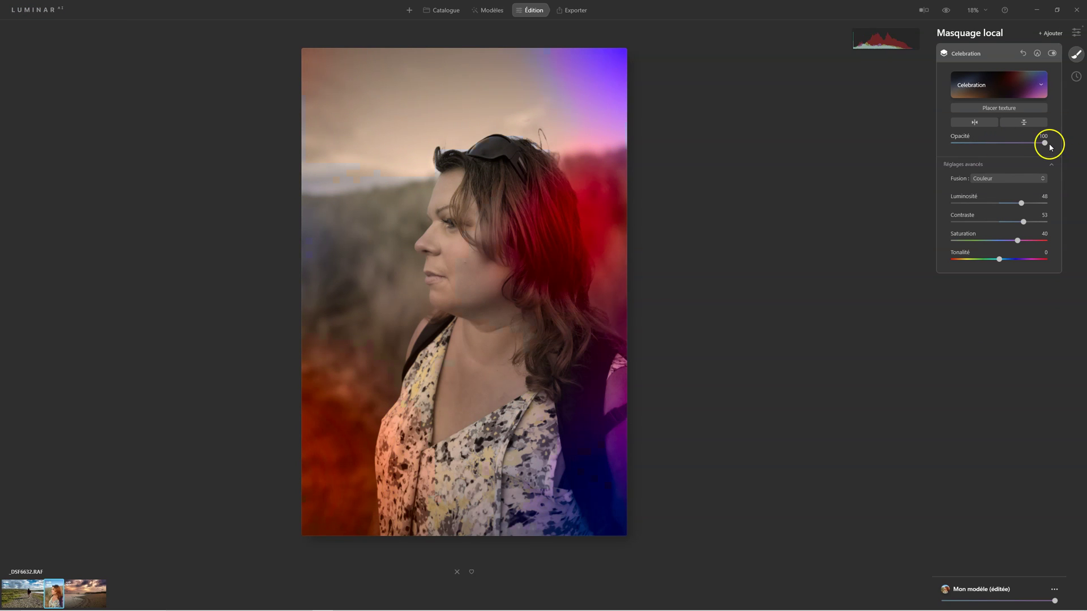
pyautogui.moveTo(1044, 144); pyautogui.dragTo(1008, 146)
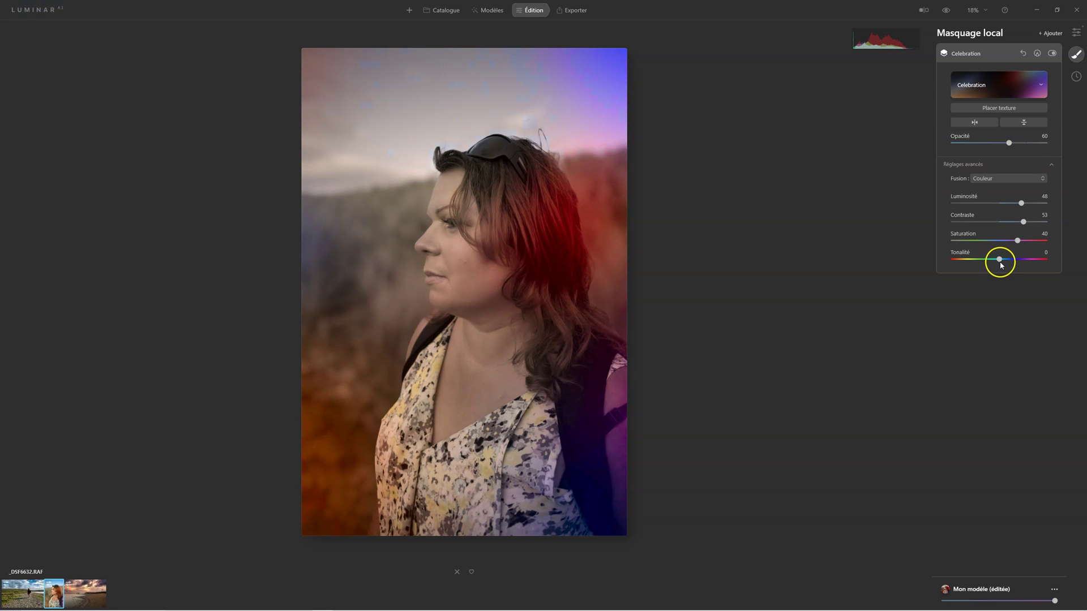
# Set the Celebration texture's Tonalité to 1 and Luminosité to -20, and collapse its layer settings
pyautogui.moveTo(969, 260); pyautogui.dragTo(1000, 260)
pyautogui.click(1021, 204)
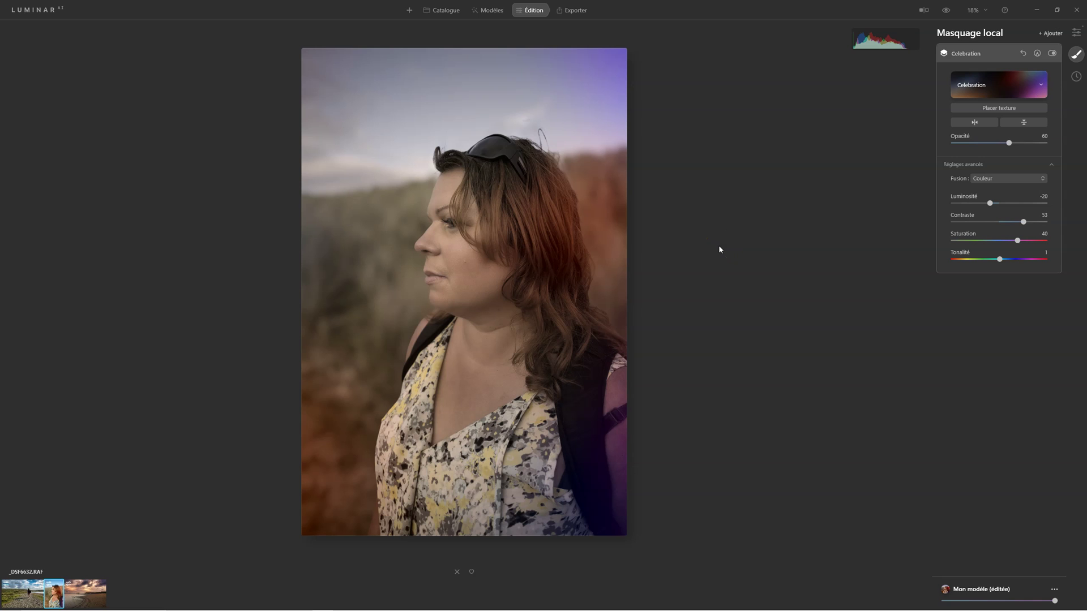
pyautogui.doubleClick(965, 54)
pyautogui.click(967, 55)
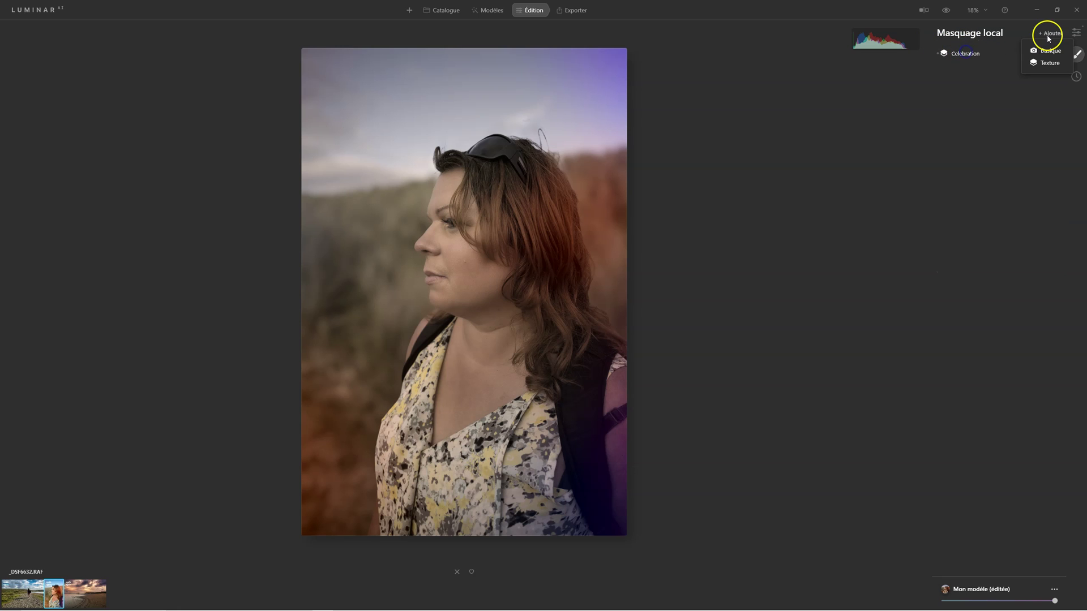
# Add a second Texture layer above Celebration and apply the Glow texture to it
pyautogui.click(974, 152)
pyautogui.click(987, 89)
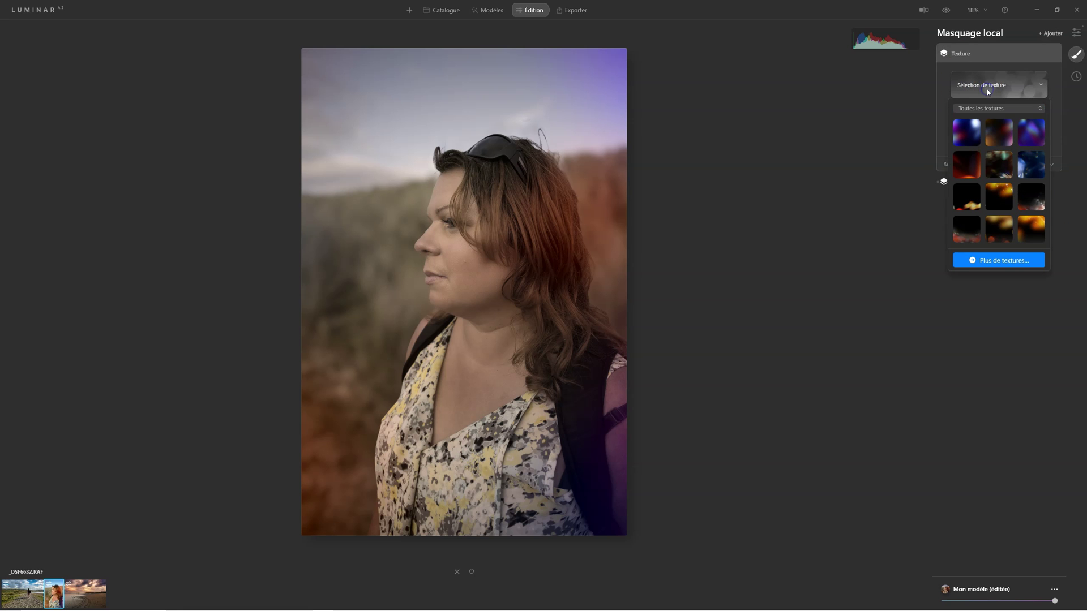
pyautogui.click(995, 168)
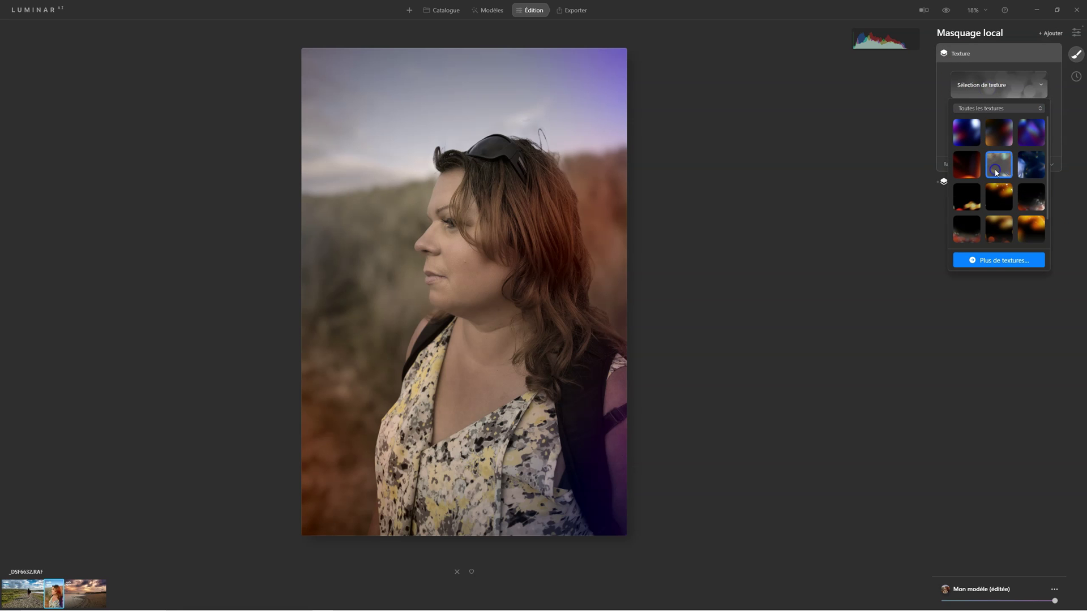
pyautogui.click(983, 108)
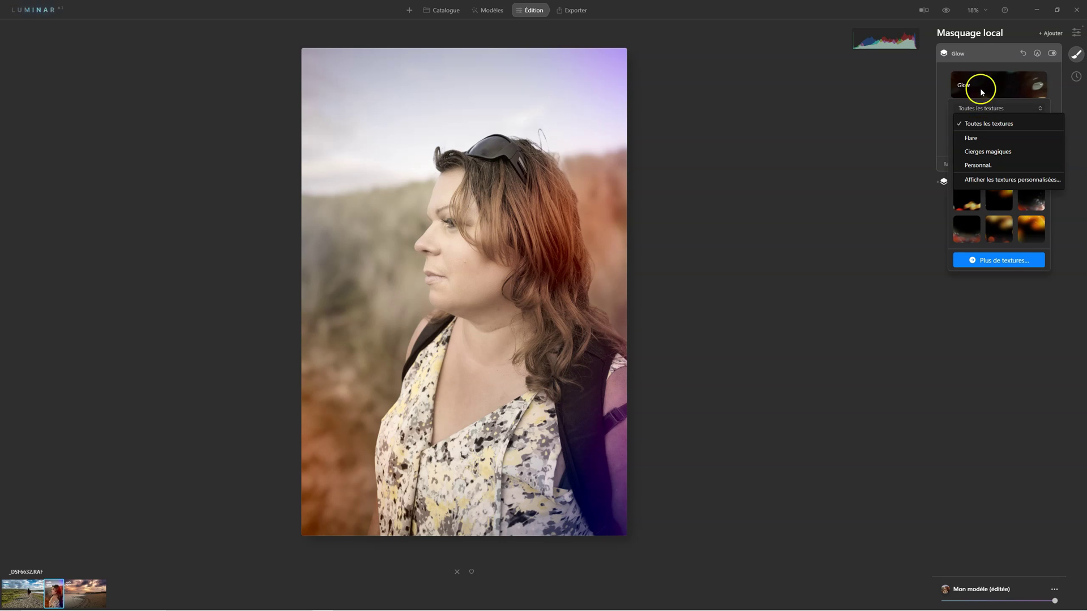
pyautogui.click(981, 87)
pyautogui.click(1002, 51)
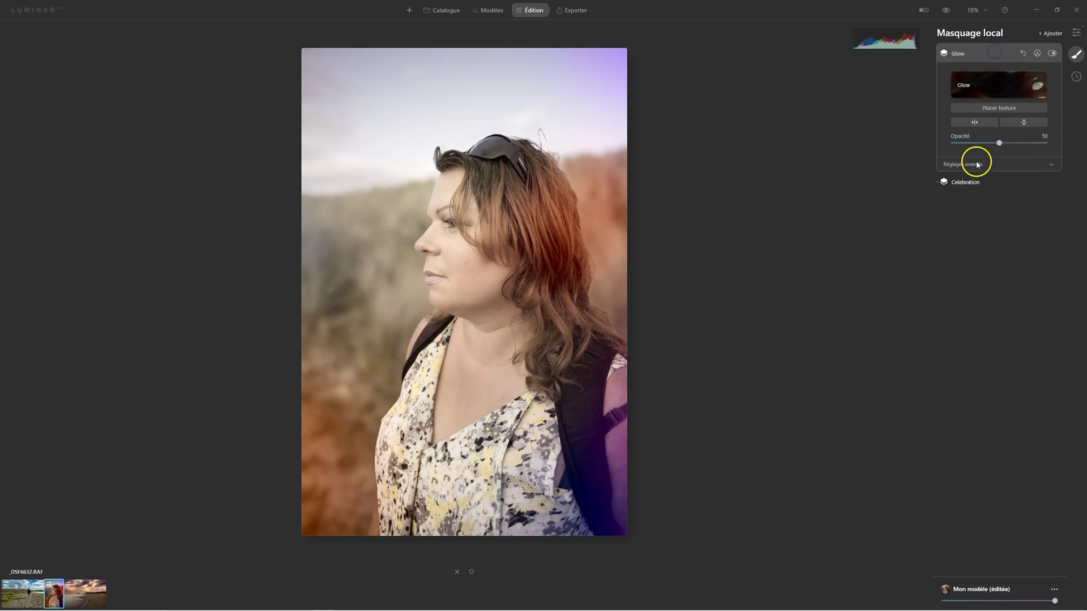
# Set the Glow texture to Luminosité -54, Contraste -51, Saturation 100 and Tonalité 85, and collapse its layer settings
pyautogui.click(972, 163)
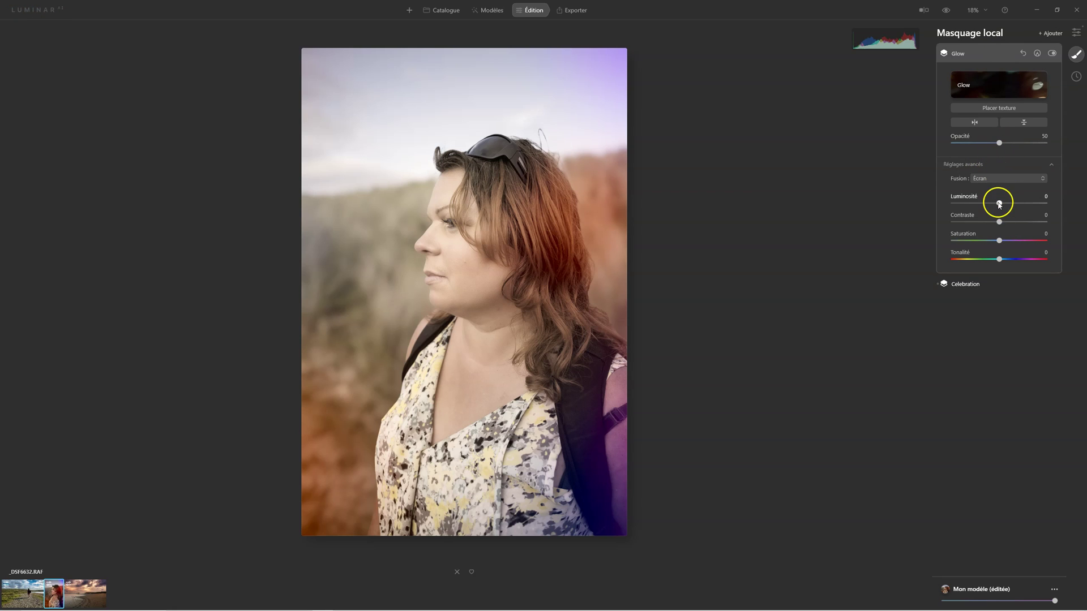
pyautogui.moveTo(998, 221); pyautogui.dragTo(1021, 259)
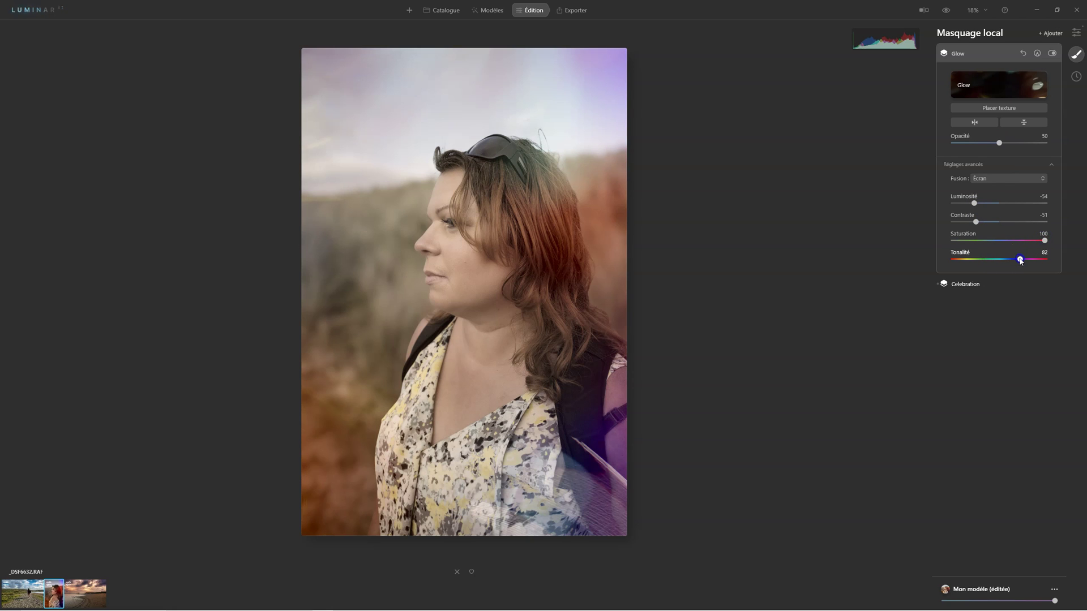
pyautogui.click(956, 53)
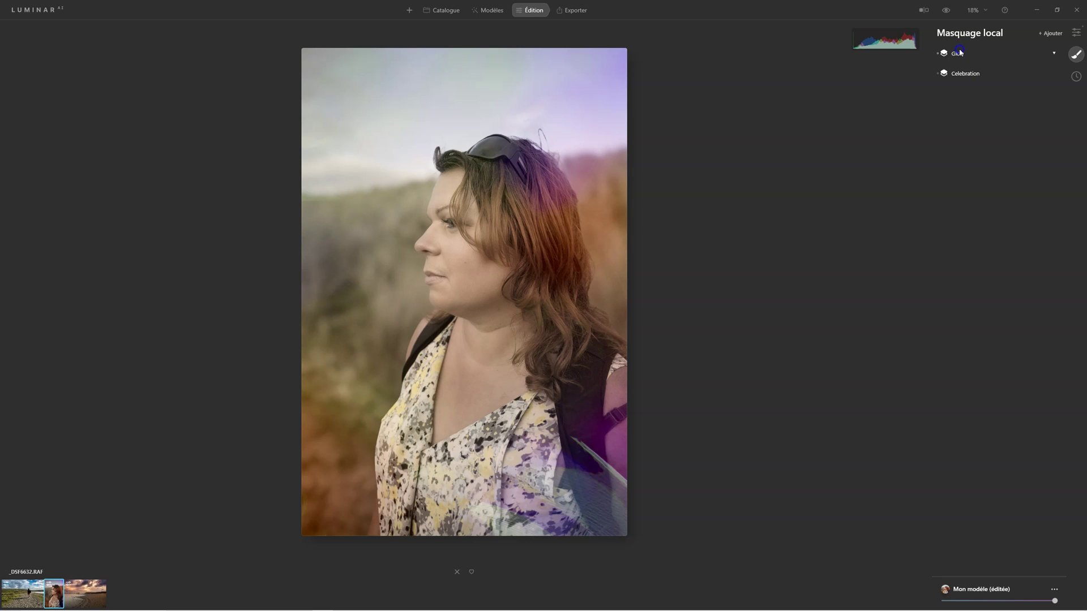
# Review the Glow layer's settings and the available texture choices, and collapse the layer
pyautogui.click(958, 54)
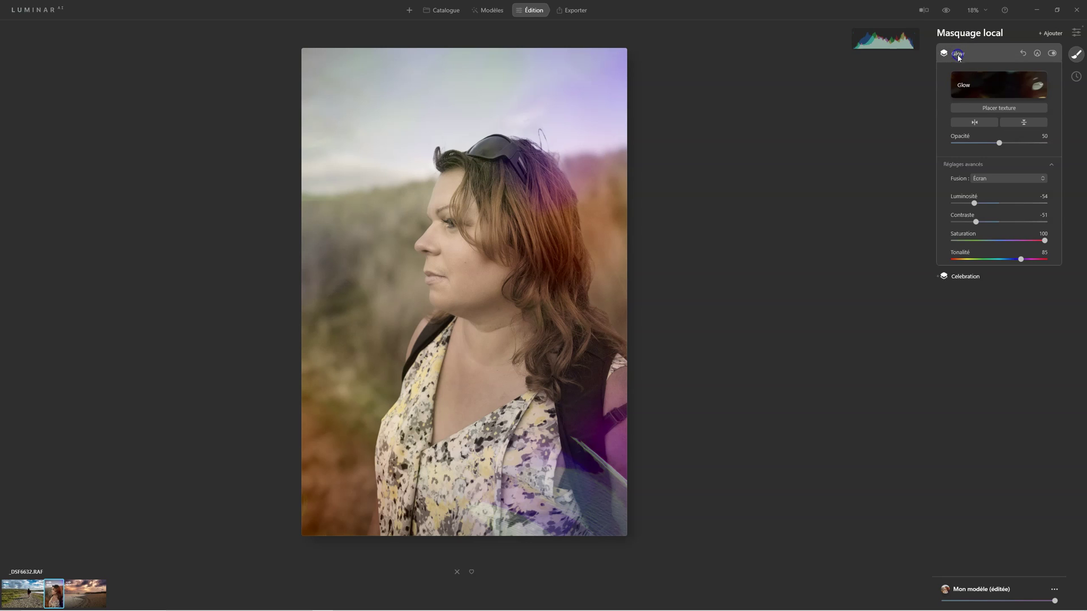
pyautogui.click(970, 90)
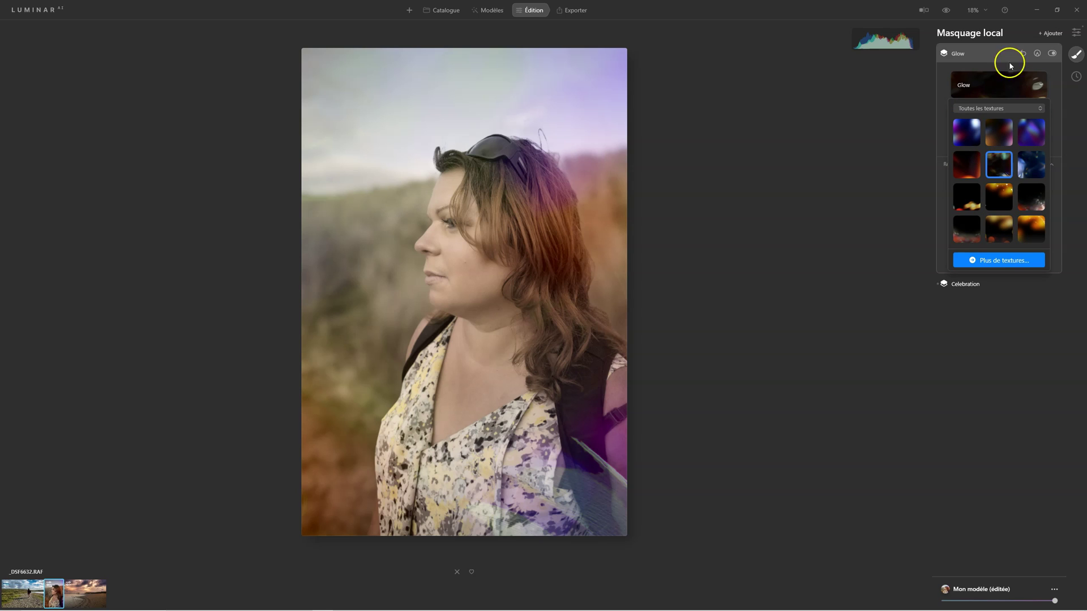
pyautogui.click(961, 54)
pyautogui.click(961, 54)
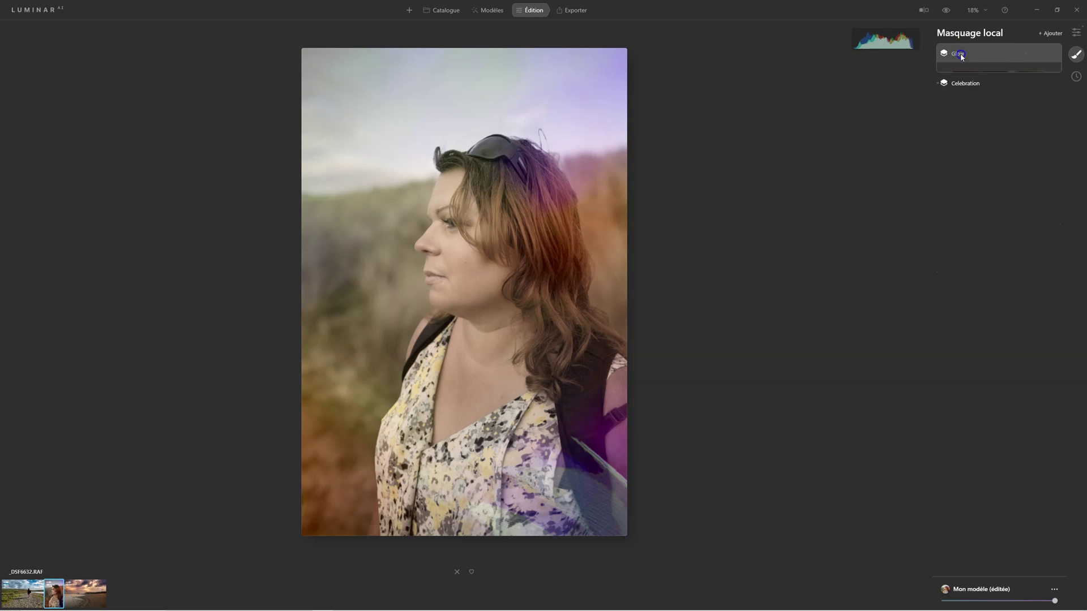